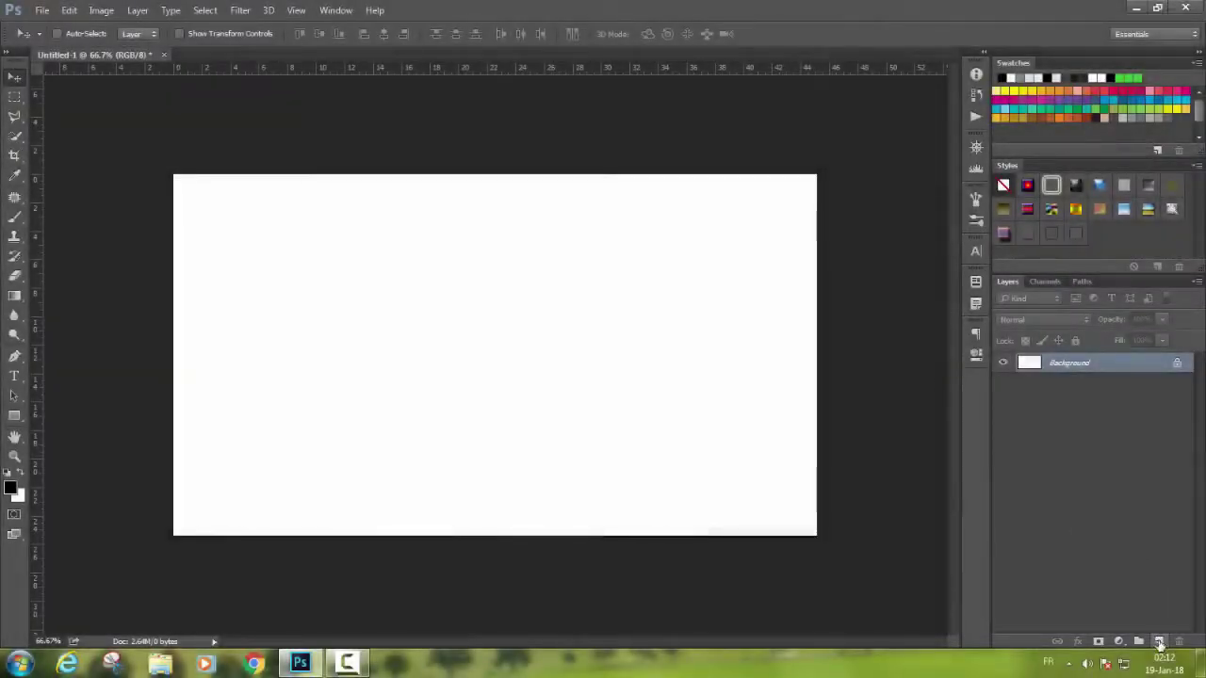
Add a new empty layer above Background and name it 'base'.
left_click(1159, 641)
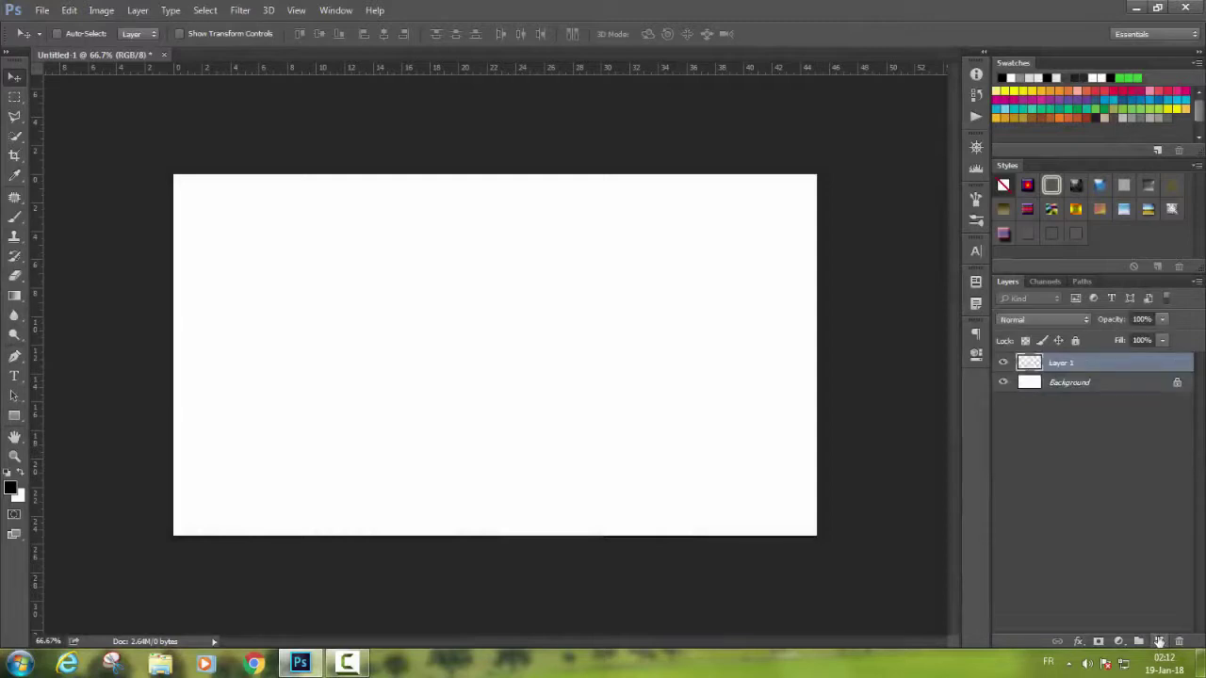
double_click(1061, 364)
type("bas")
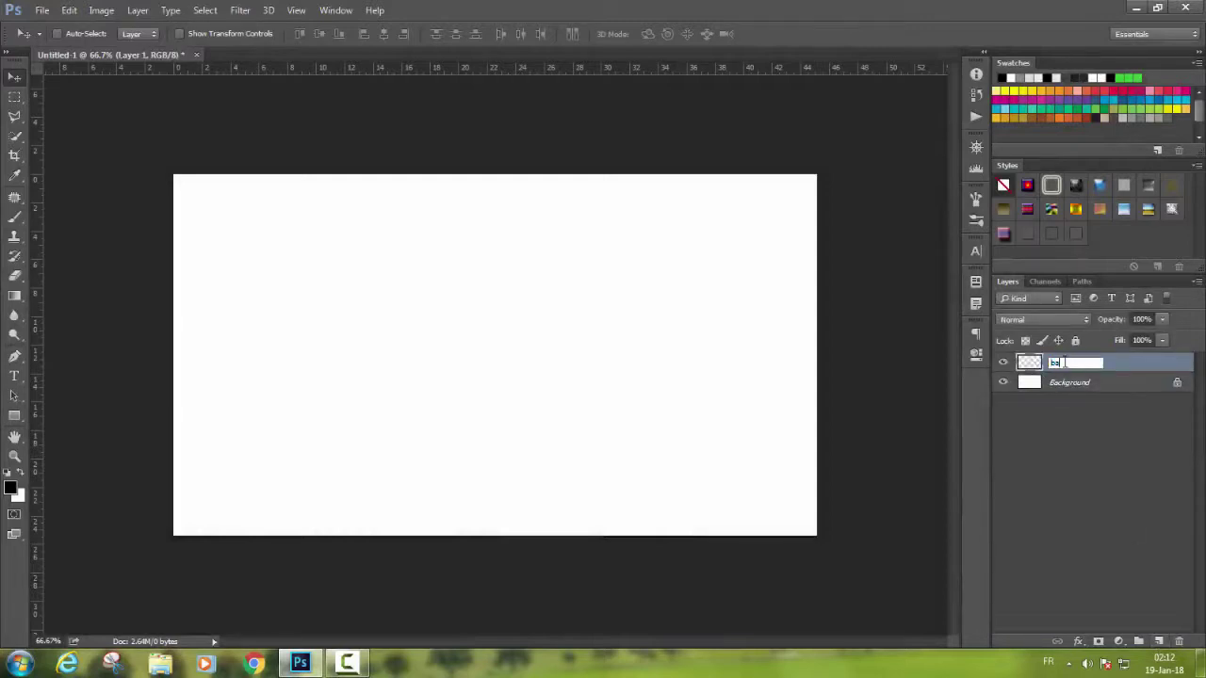
type("e")
key("Return")
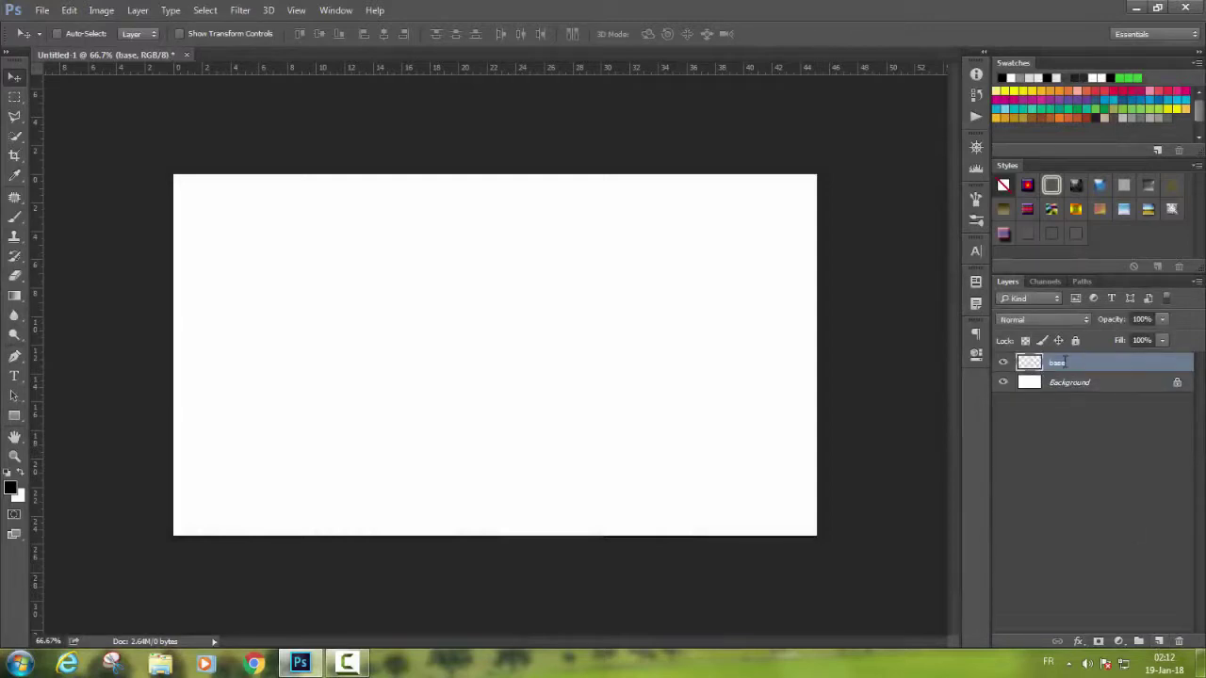
Fill the base layer with 50% Gray at Normal mode and 100% opacity.
left_click(69, 9)
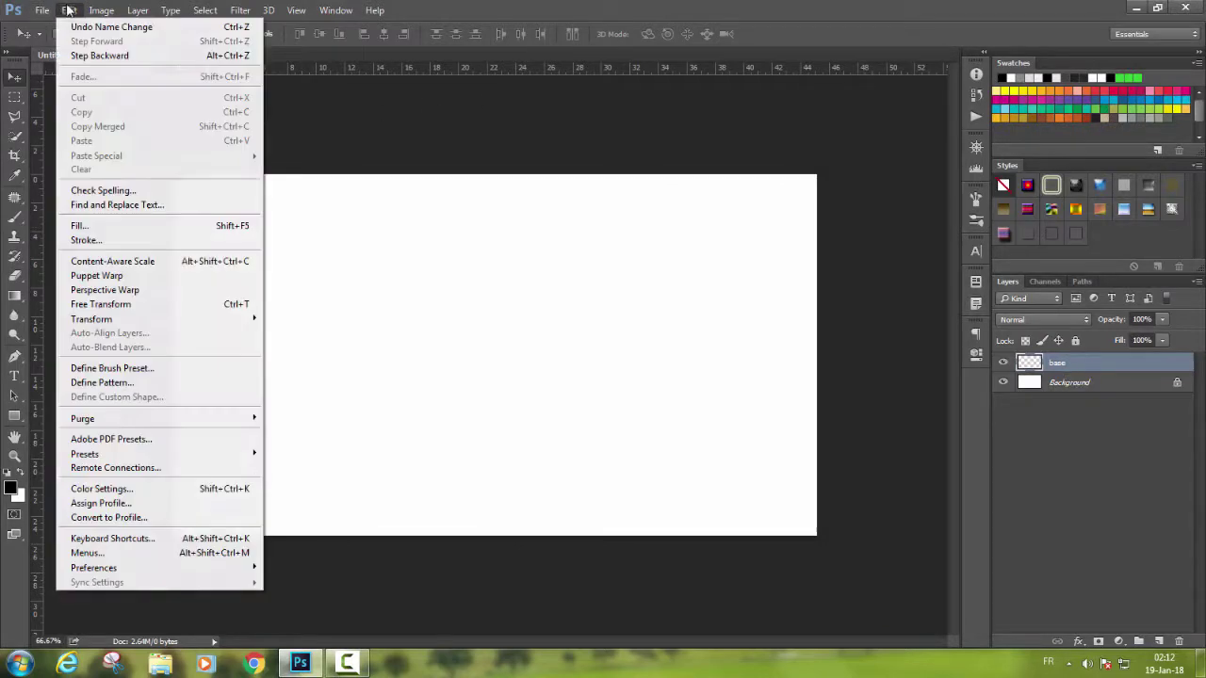
left_click(79, 226)
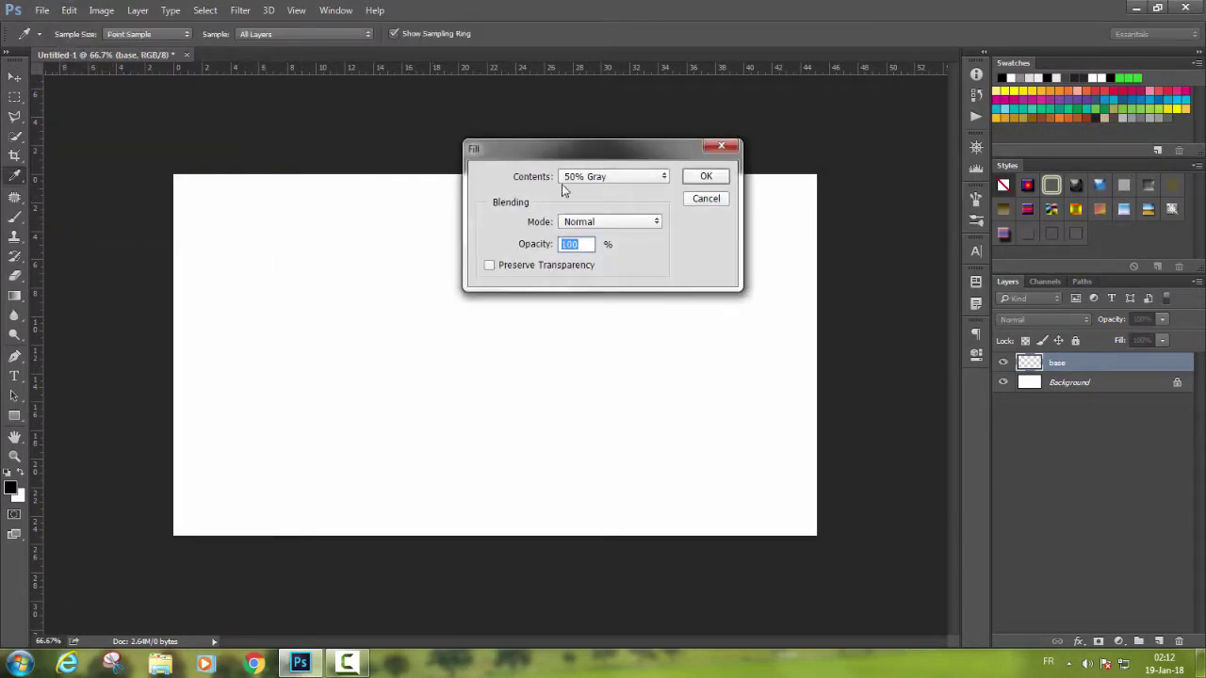
left_click(613, 178)
left_click(589, 278)
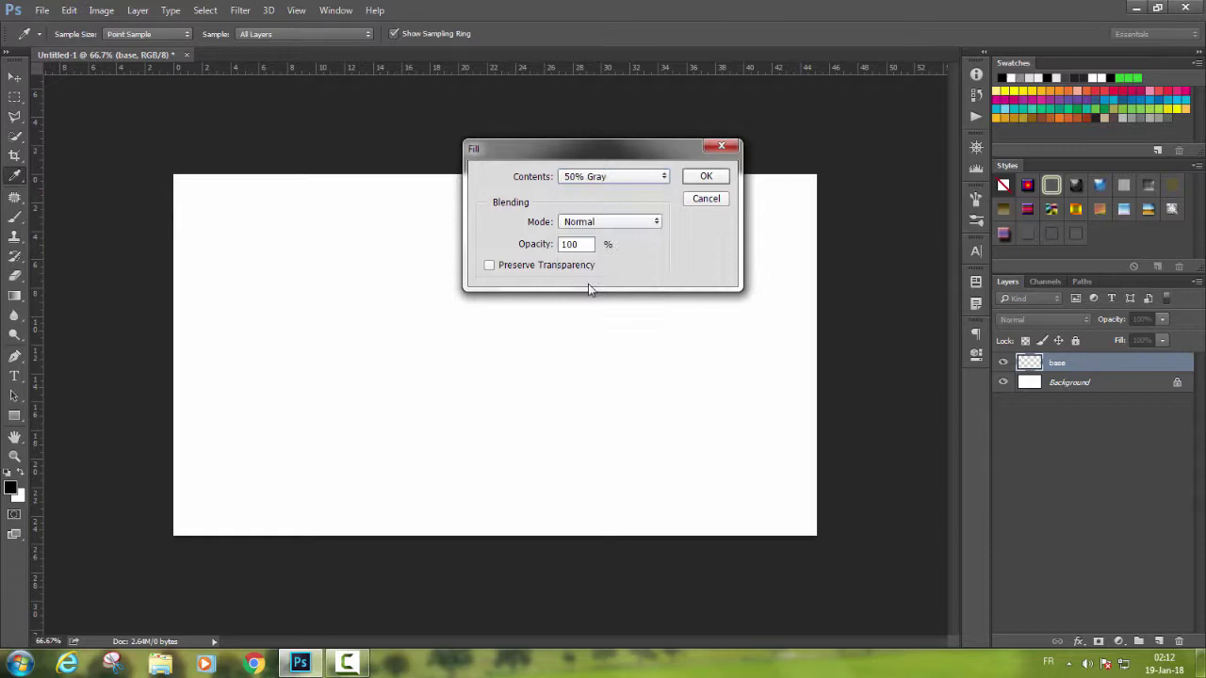
left_click(704, 178)
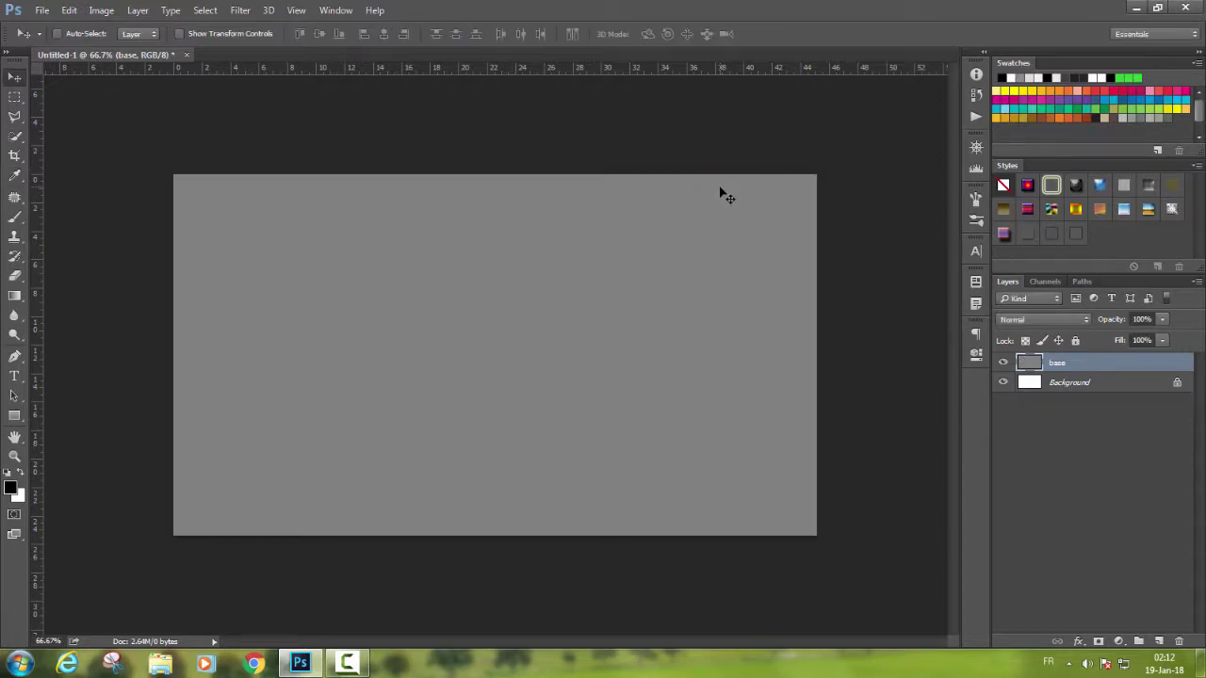
left_click(241, 11)
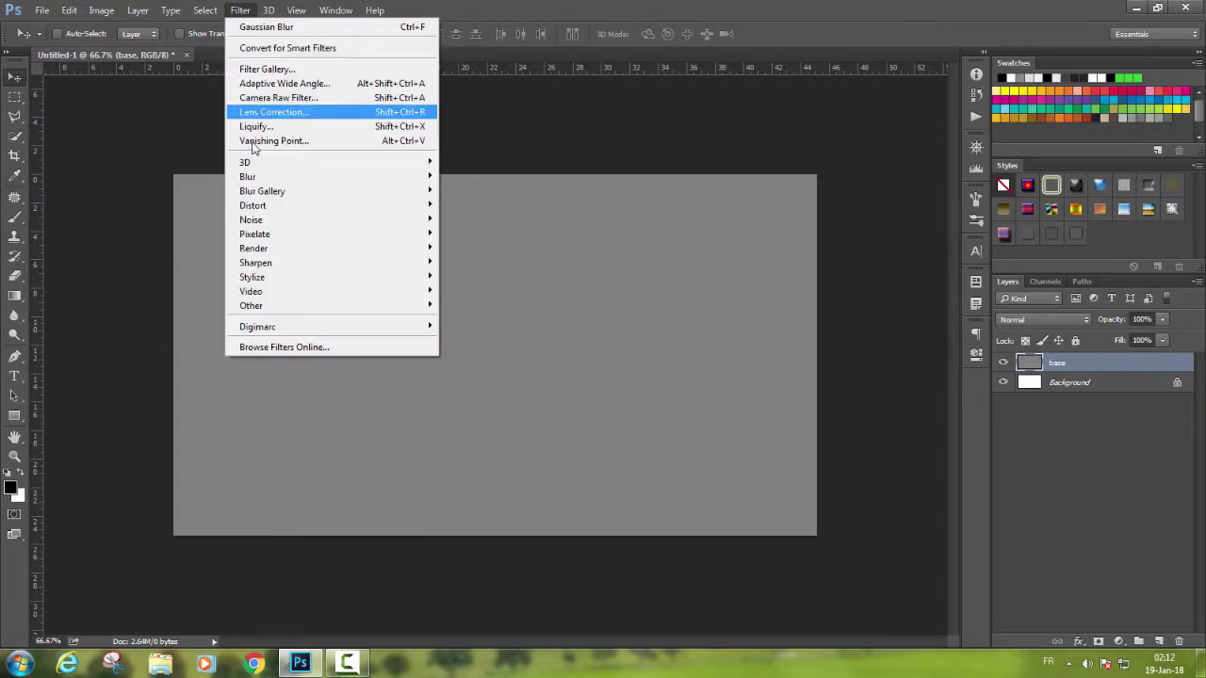
mouse_move(250, 220)
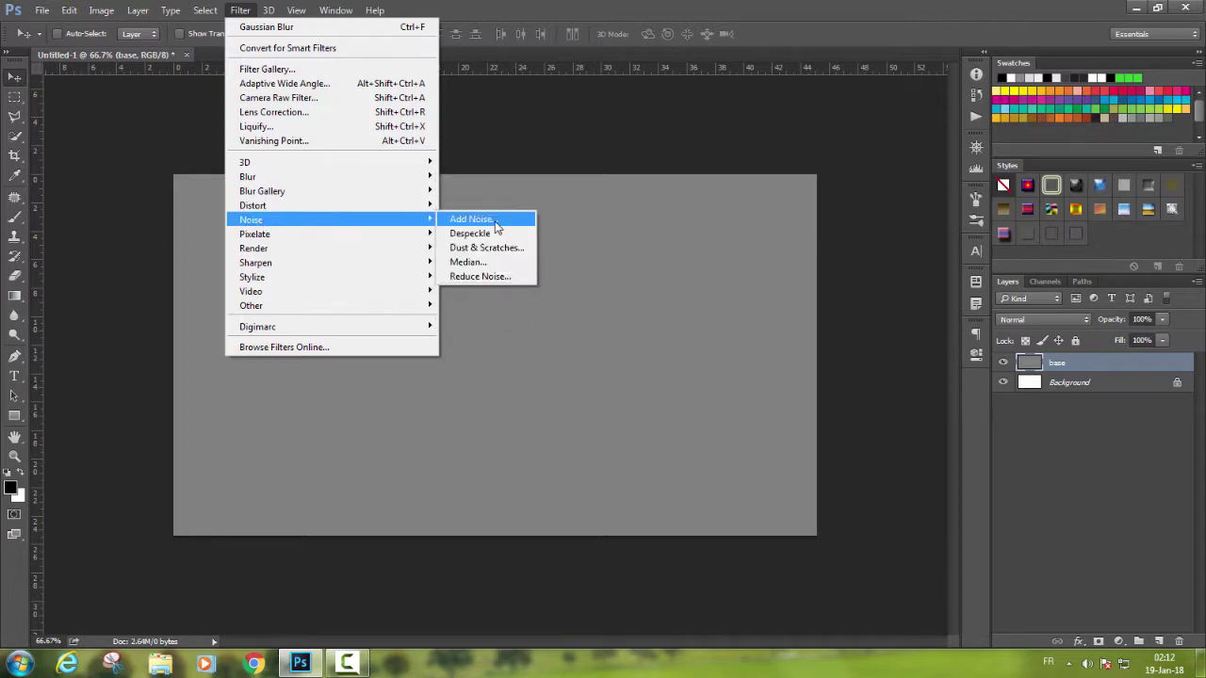
Apply 50% Gaussian, monochromatic Add Noise to the gray base layer.
left_click(497, 226)
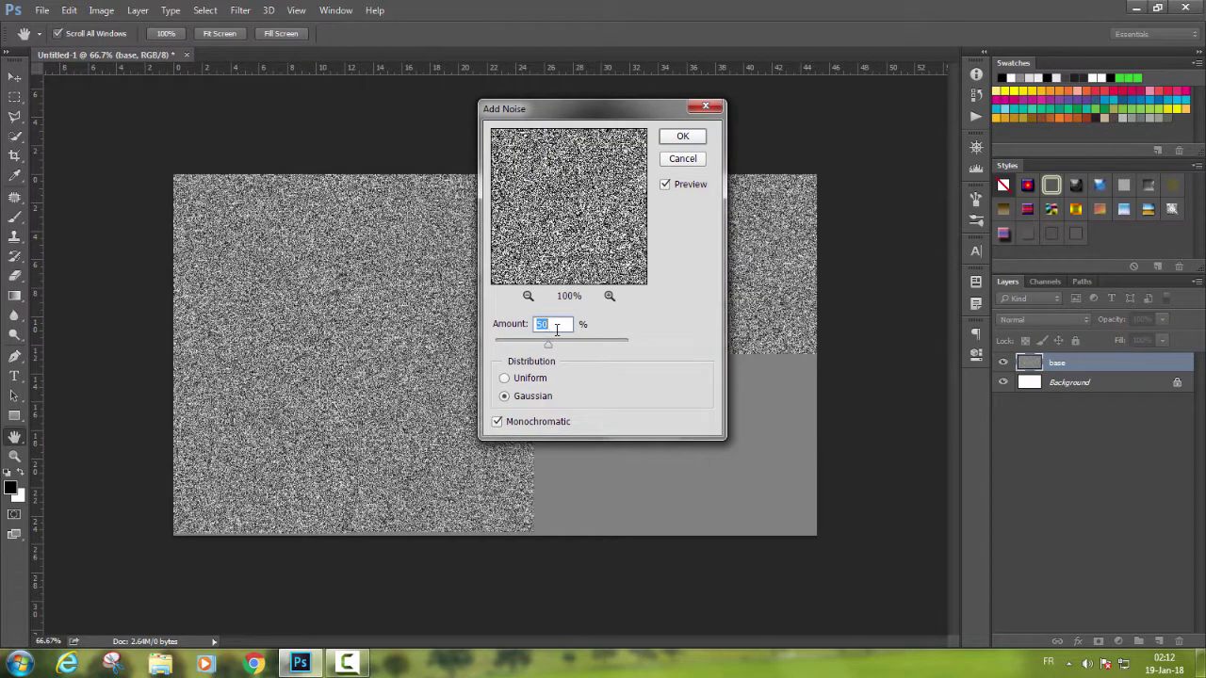
left_click(506, 395)
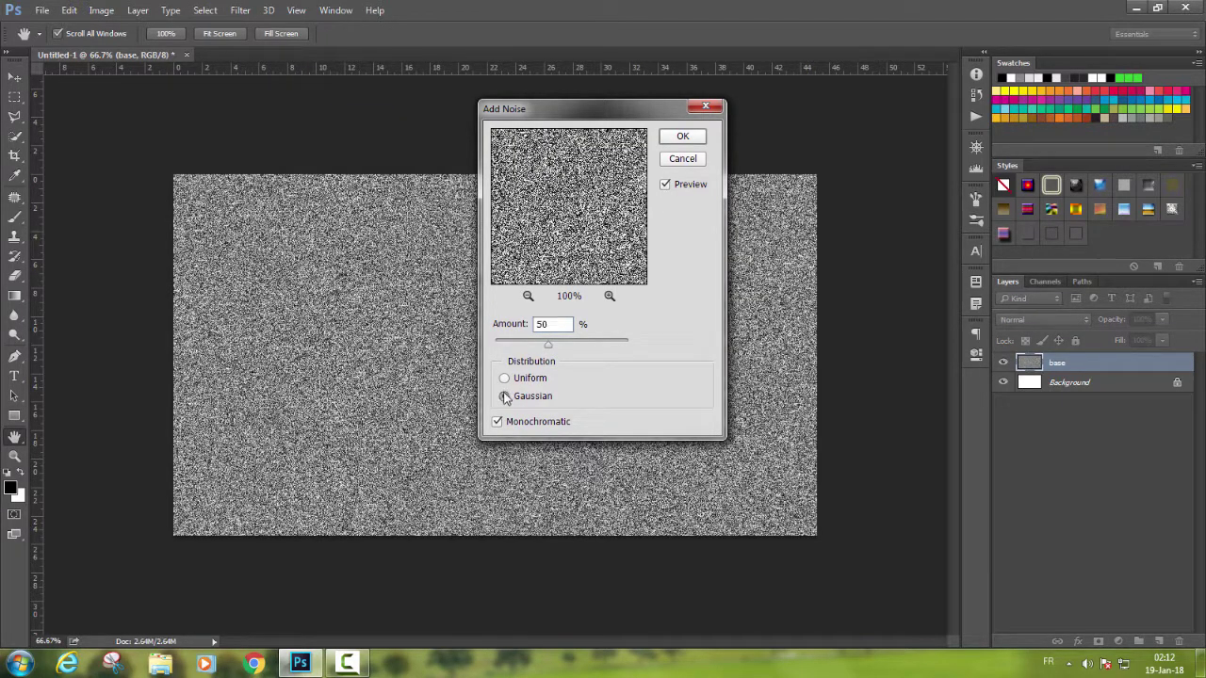
left_click(497, 423)
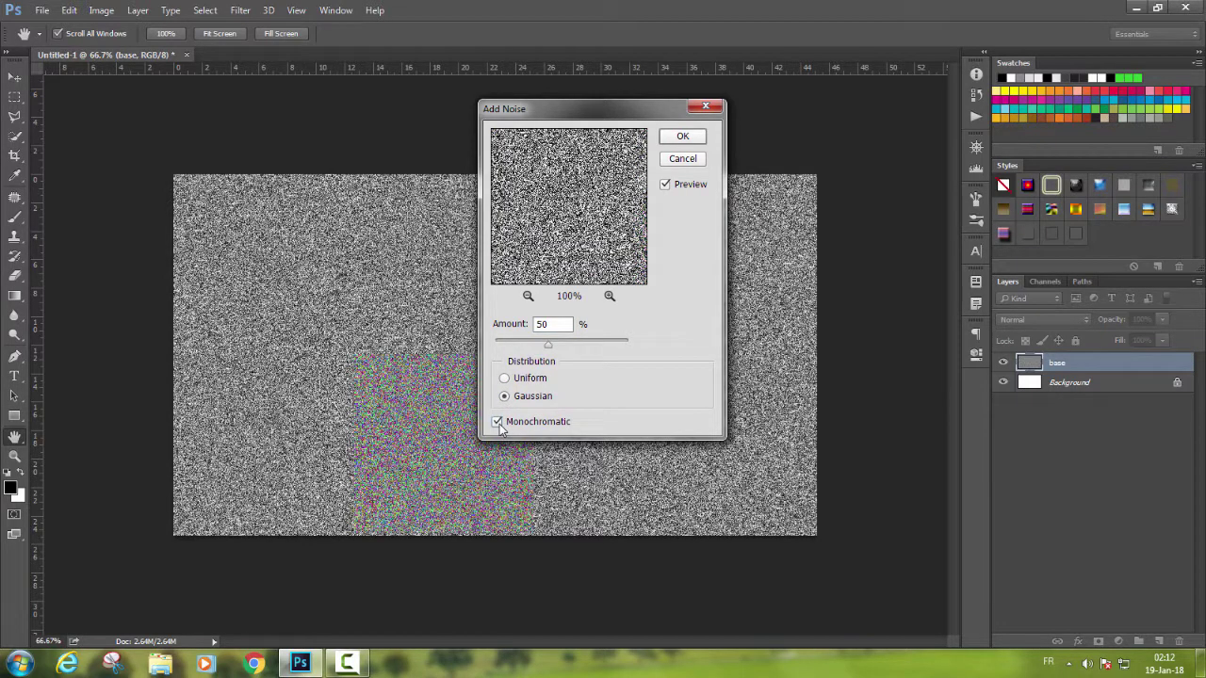
left_click_drag(650, 110, 714, 109)
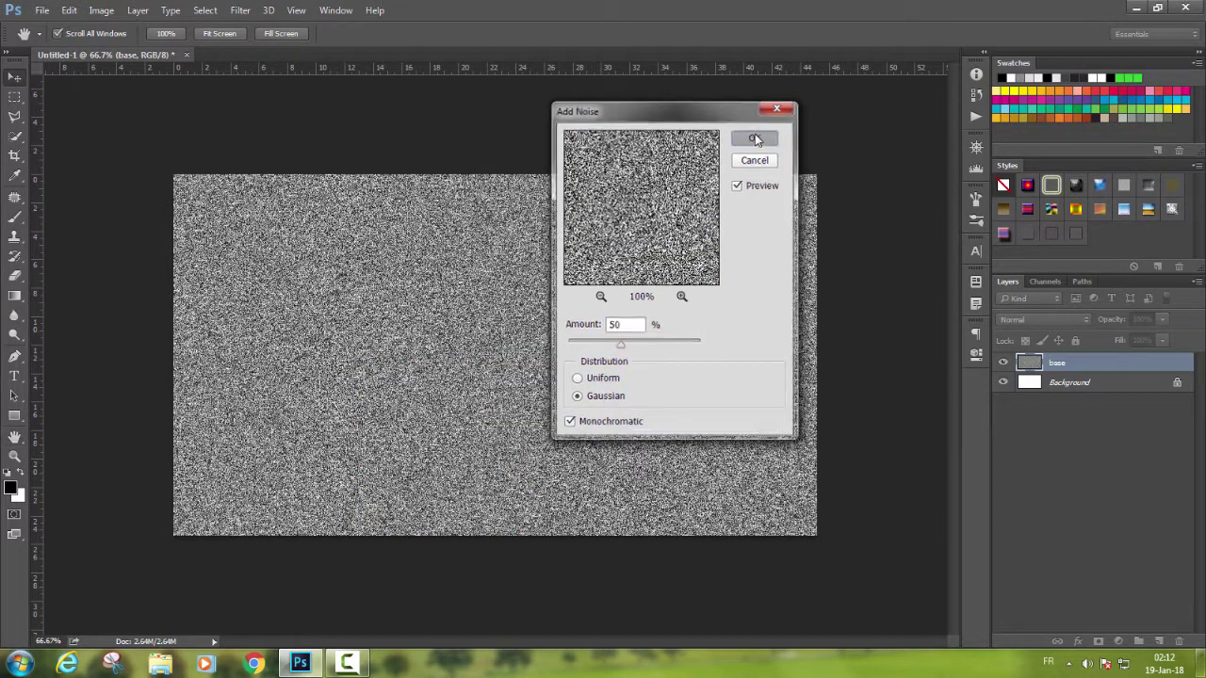
left_click(748, 136)
left_click(239, 11)
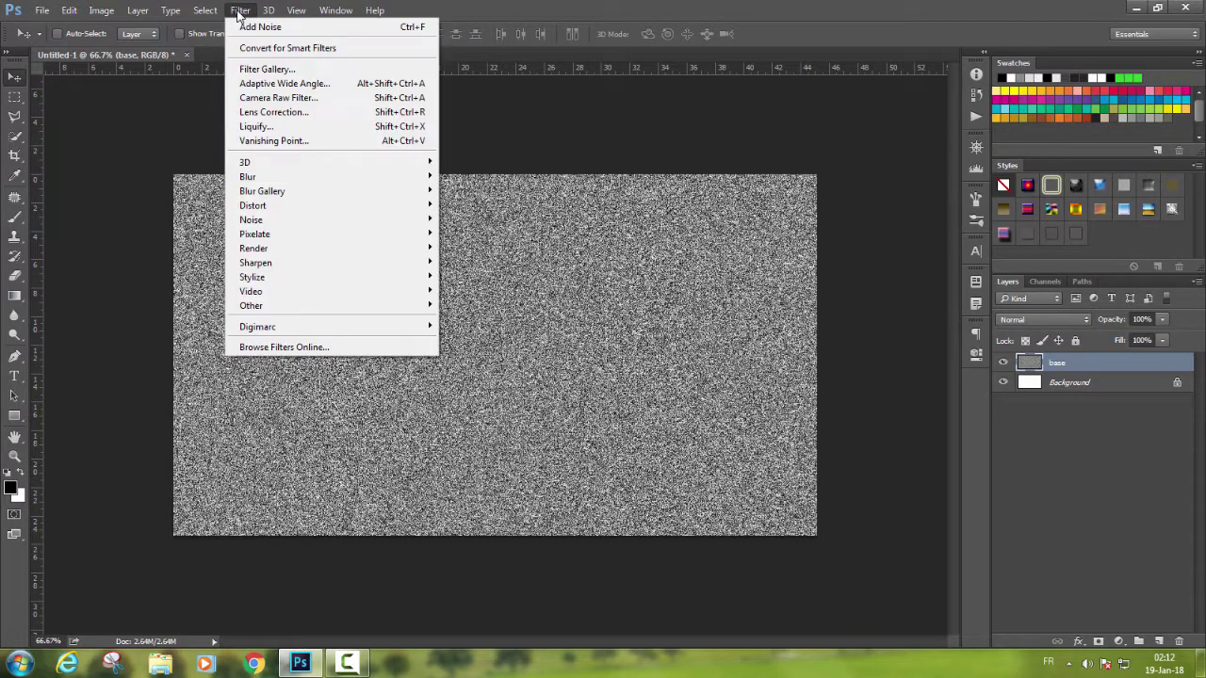
mouse_move(248, 177)
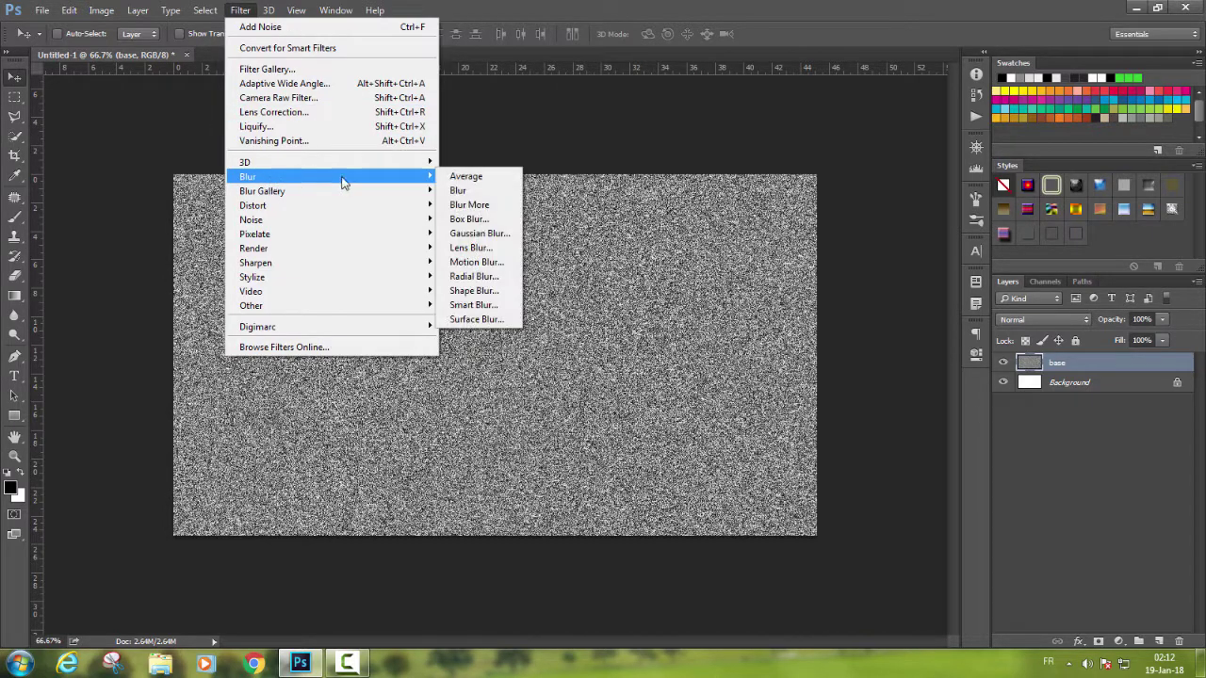
Apply a lowered-amount Spin radial blur, then repeat the radial blur once more.
left_click(489, 280)
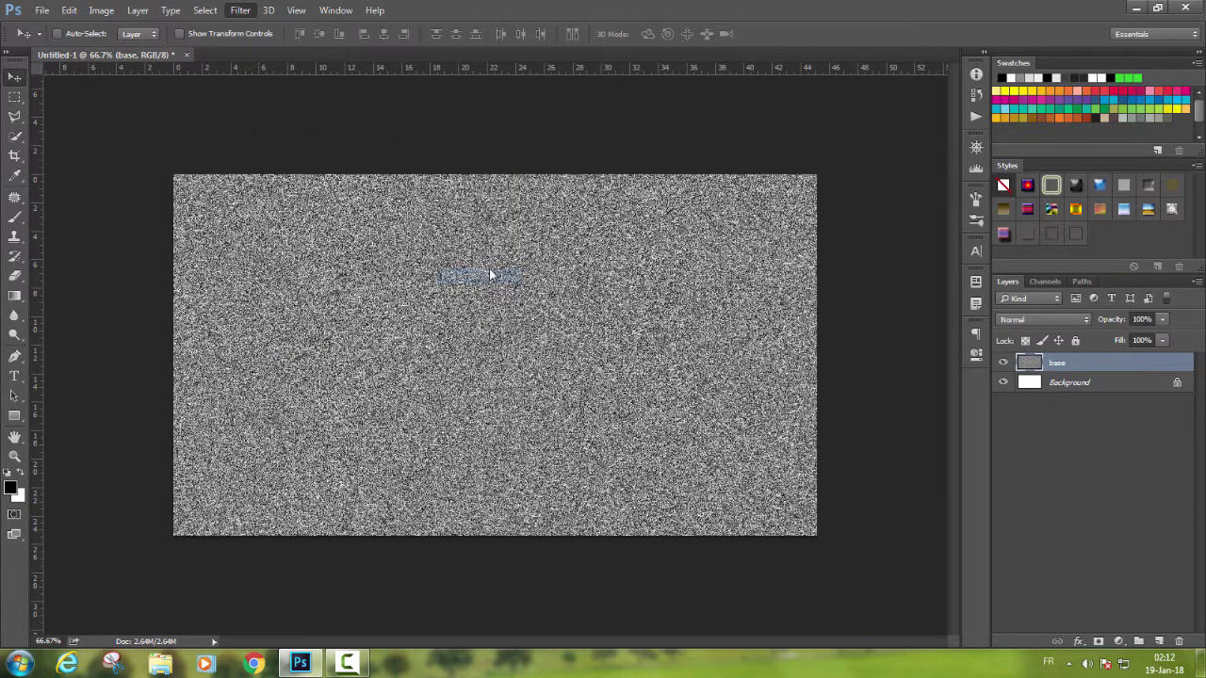
mouse_move(747, 192)
left_mouse_down()
mouse_move(682, 188)
mouse_move(747, 203)
left_mouse_up()
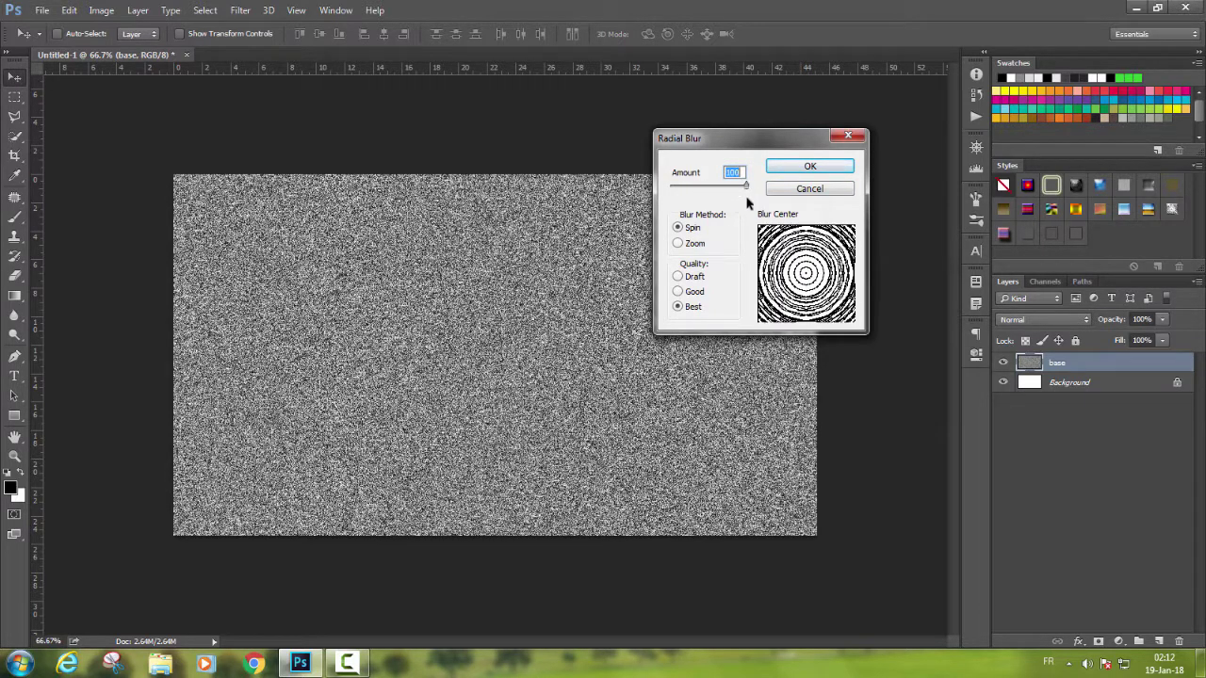
left_click(678, 229)
left_click(794, 166)
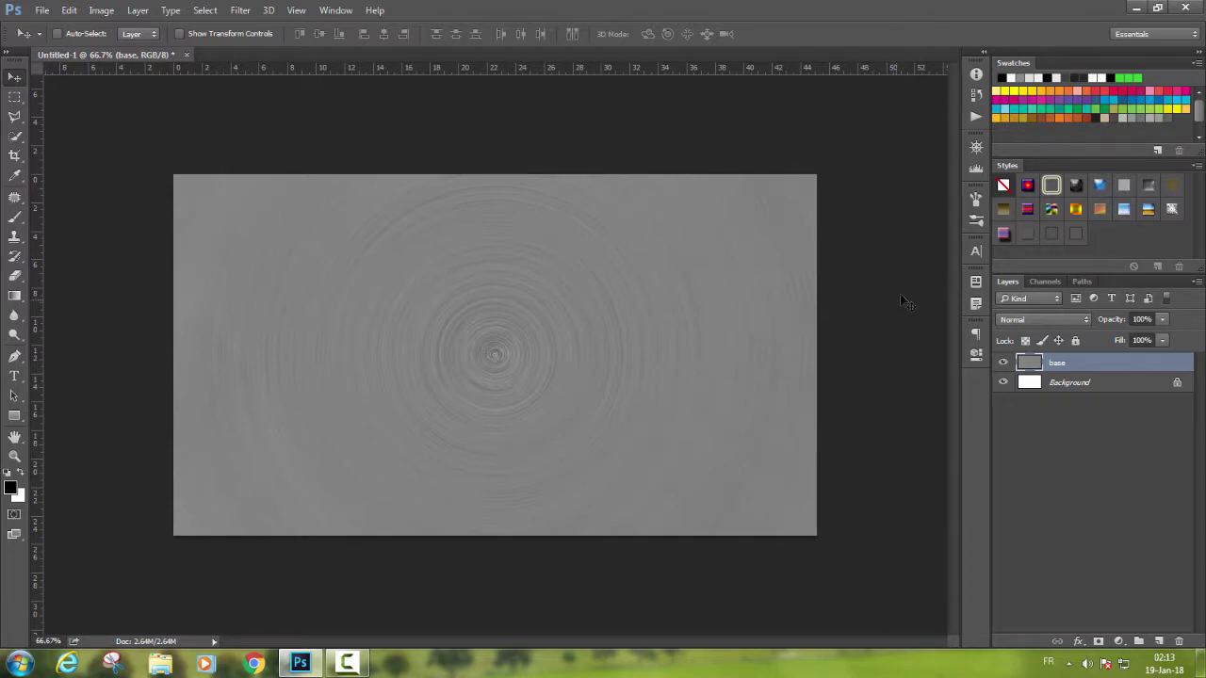
left_click(241, 10)
left_click(246, 27)
At 100% zoom, apply Unsharp Mask with amount 85%, radius 2 px, threshold 0.
key("ctrl+plus")
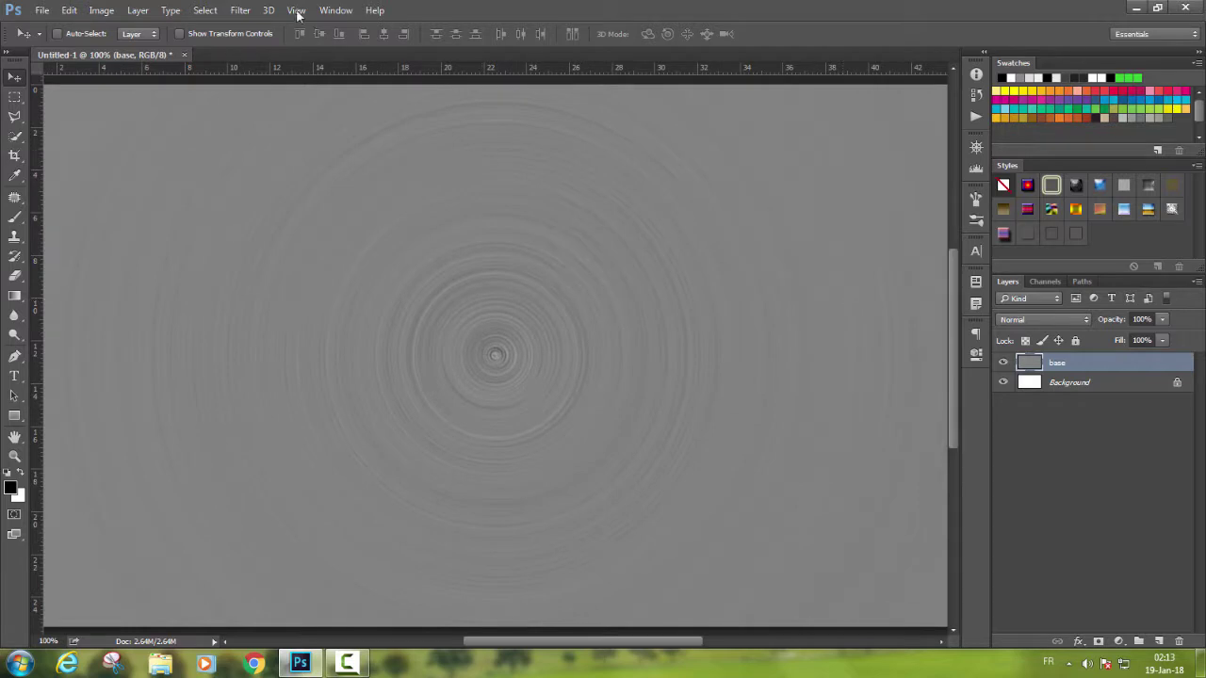
left_click(243, 10)
mouse_move(255, 263)
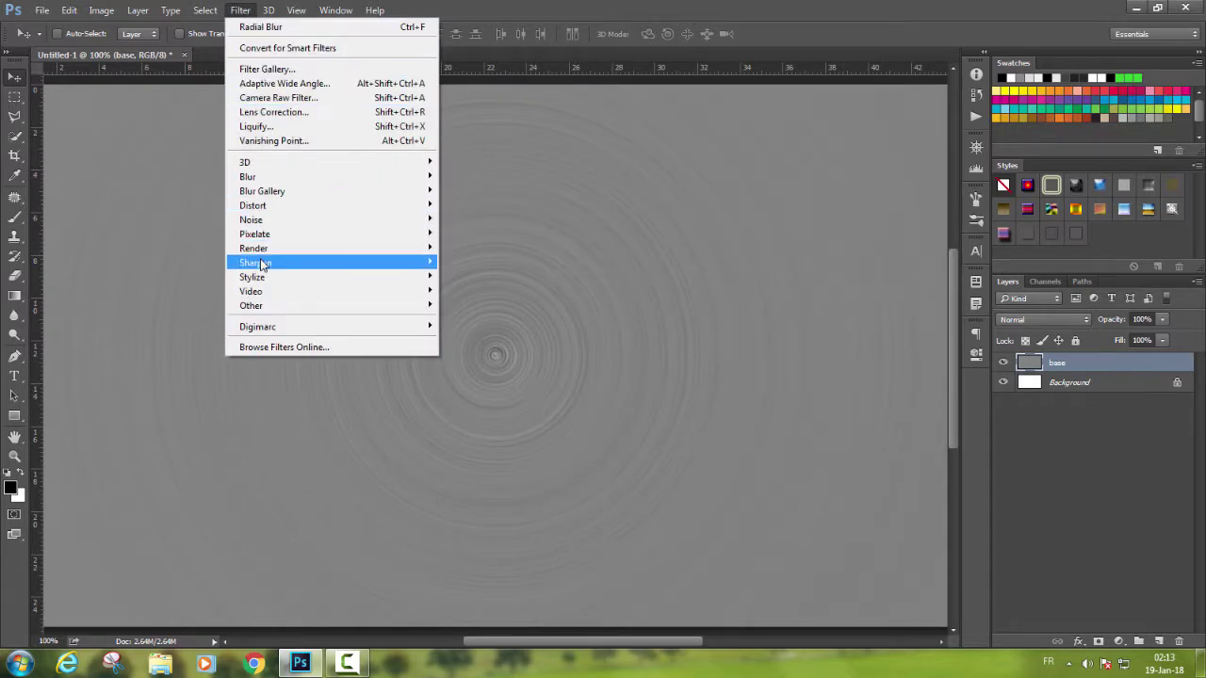
left_click(482, 334)
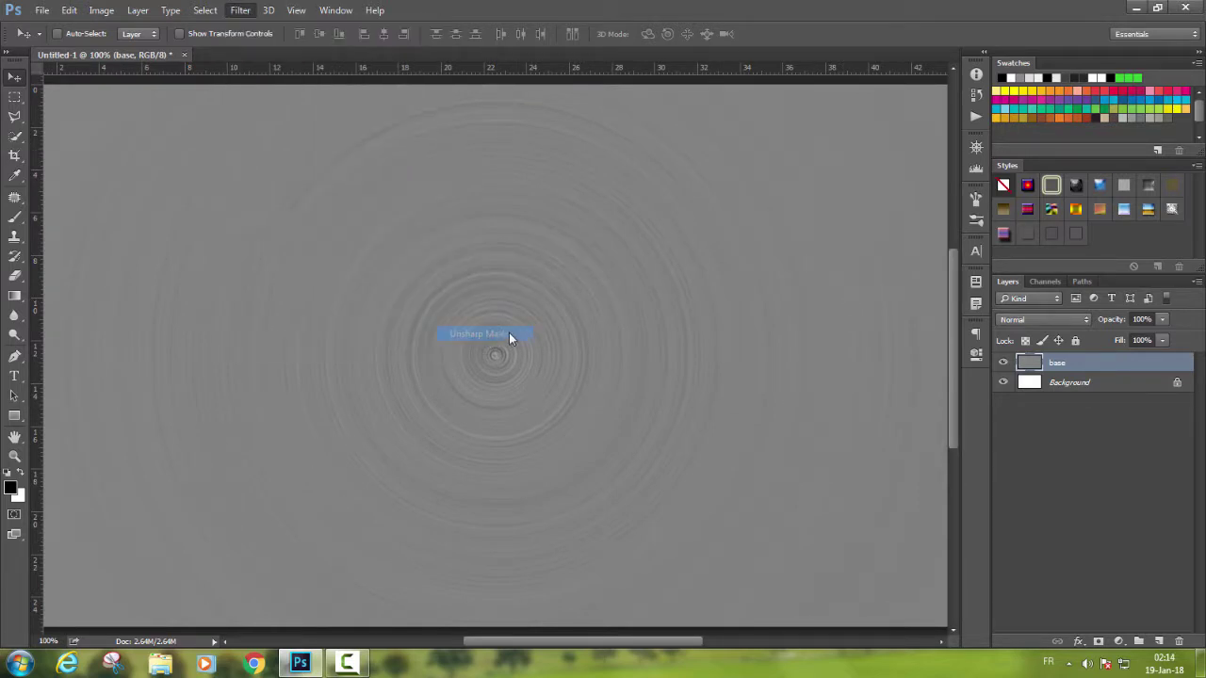
left_click_drag(844, 306, 817, 306)
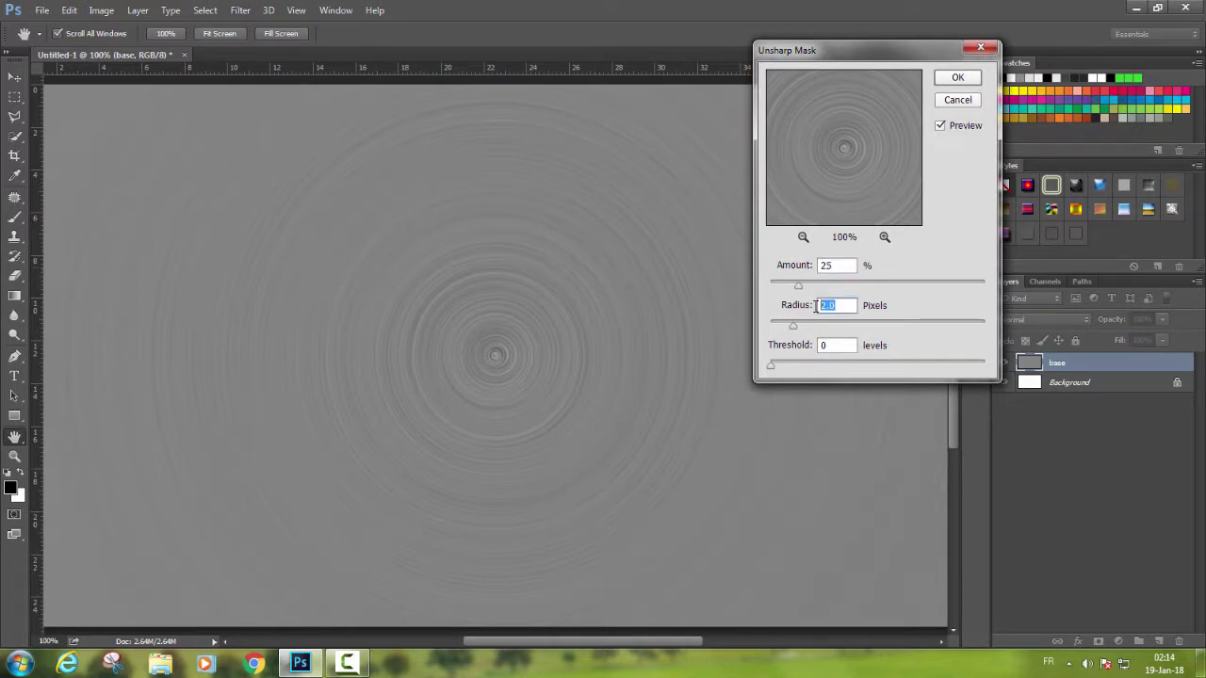
type("2")
double_click(838, 267)
left_click_drag(802, 291, 833, 292)
left_click_drag(868, 286, 871, 288)
left_click(957, 77)
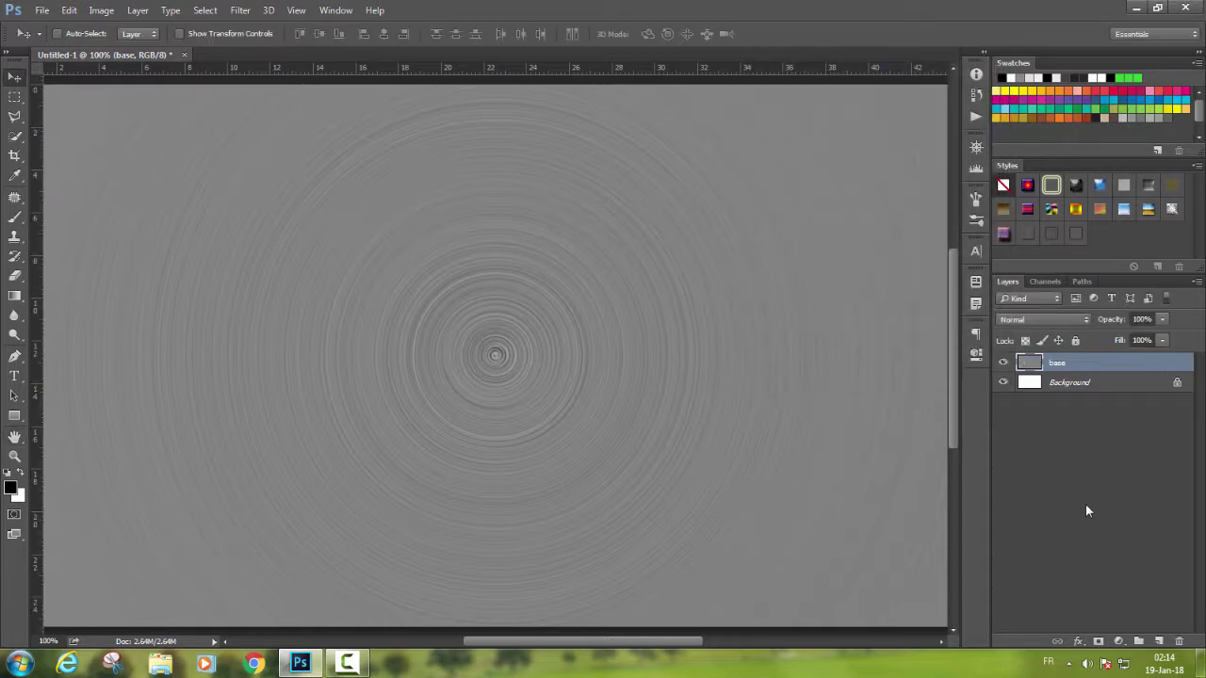
key("ctrl+minus")
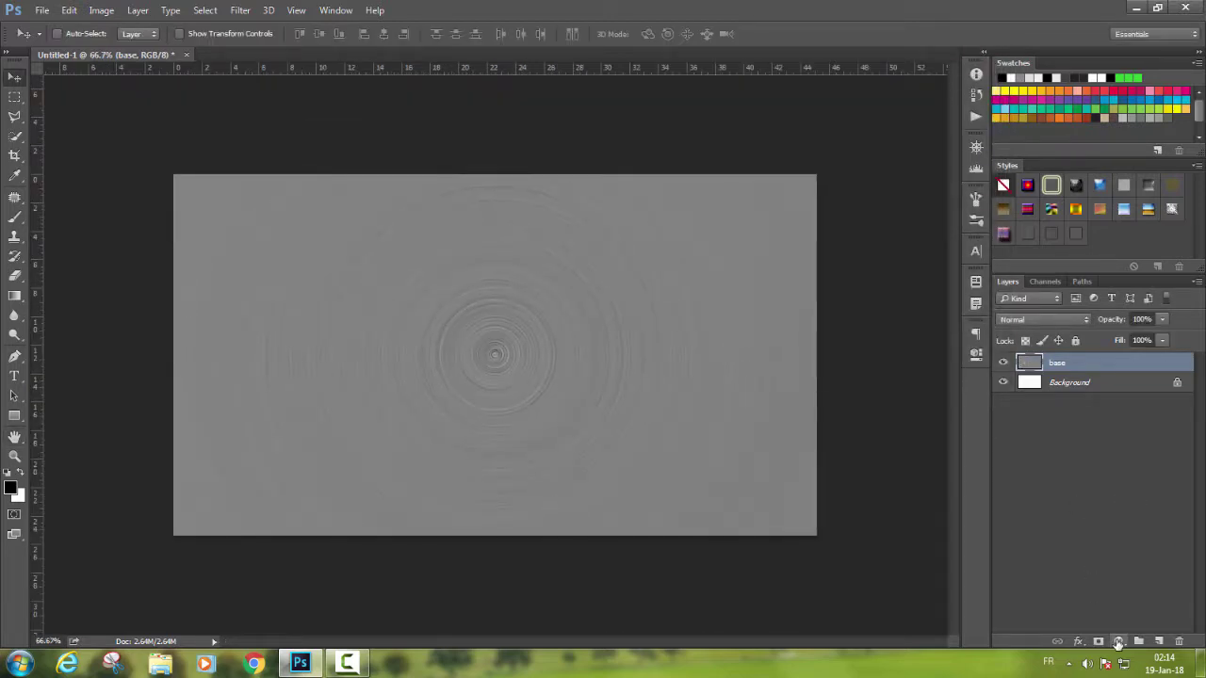
Add a Gradient Fill layer and remove the extra right-hand stops in the Gradient Editor.
left_click(1119, 642)
left_click(1098, 328)
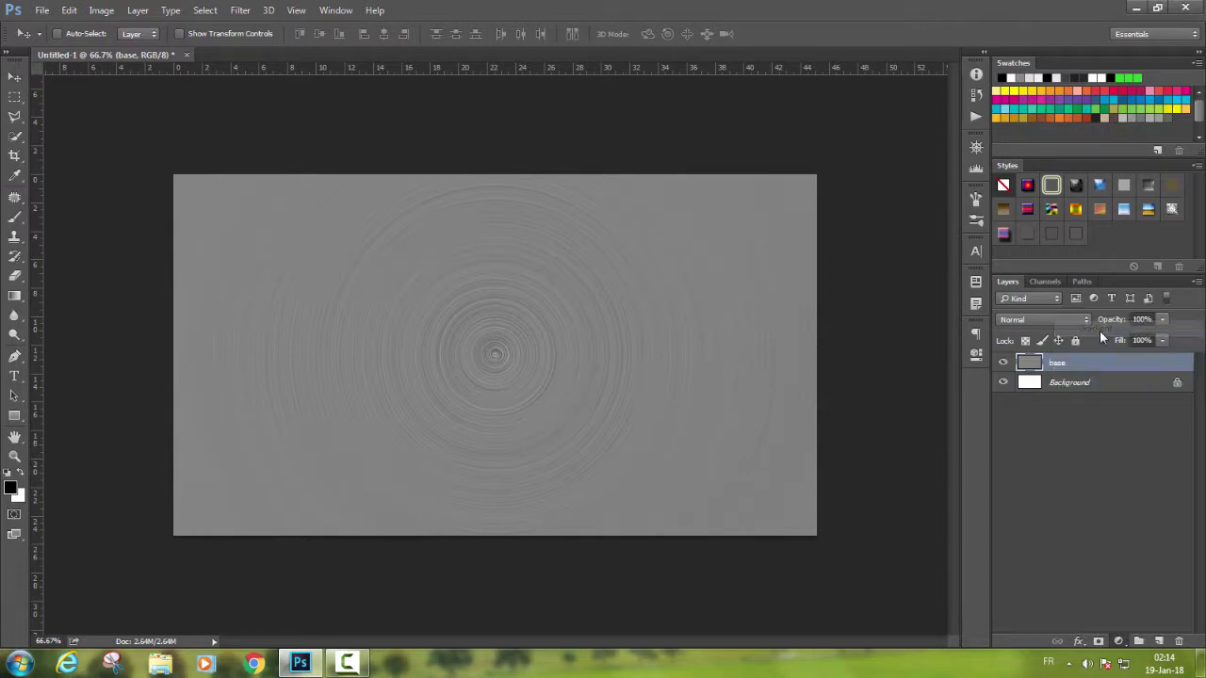
left_click(913, 110)
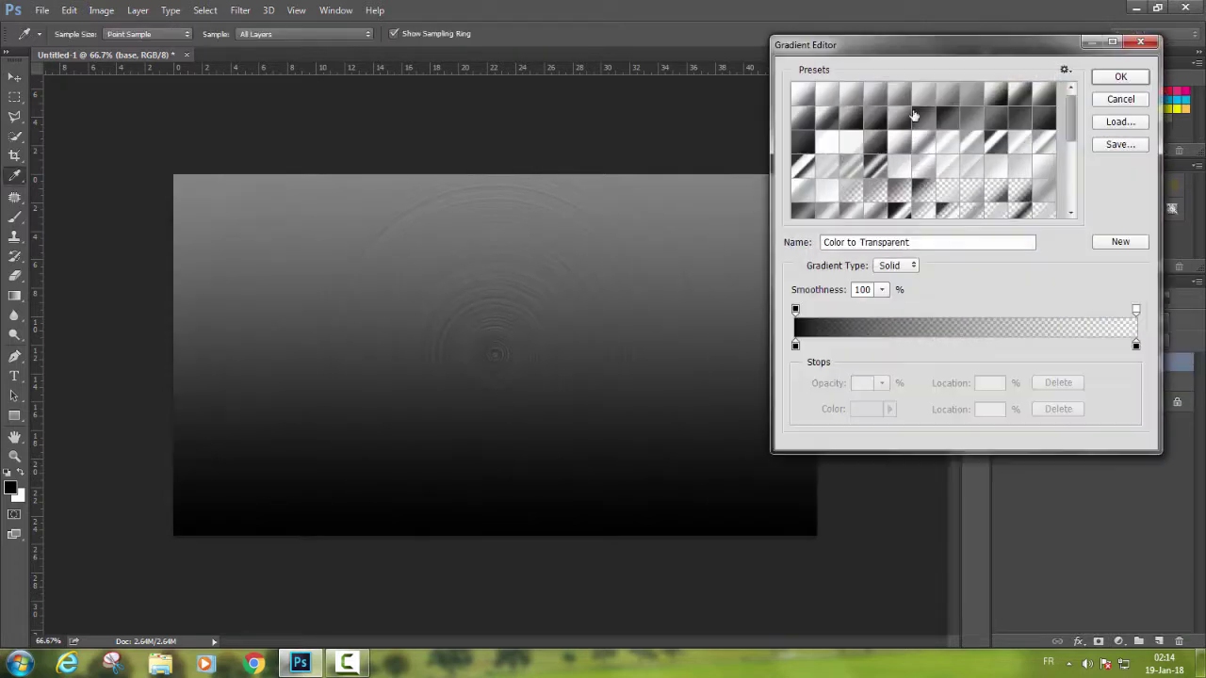
left_click_drag(1137, 311, 1137, 275)
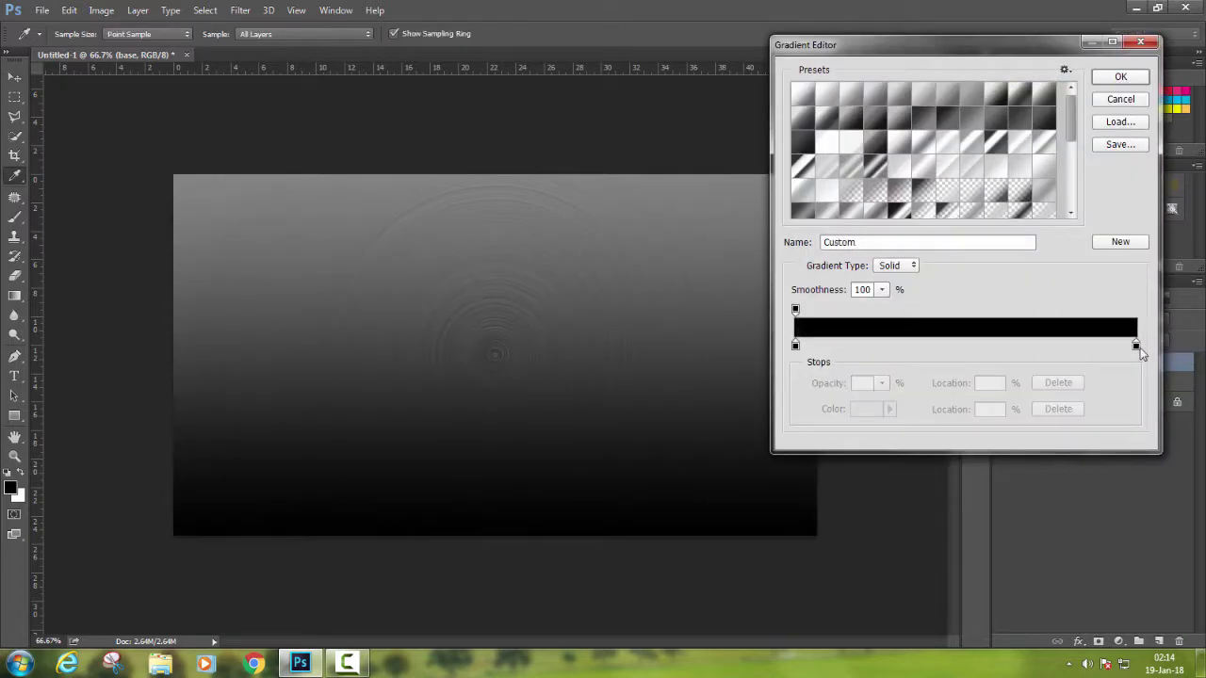
left_click_drag(1135, 346, 819, 363)
Set the left gradient stop to grey with brightness 50 and add a stop at the right end.
left_click(795, 346)
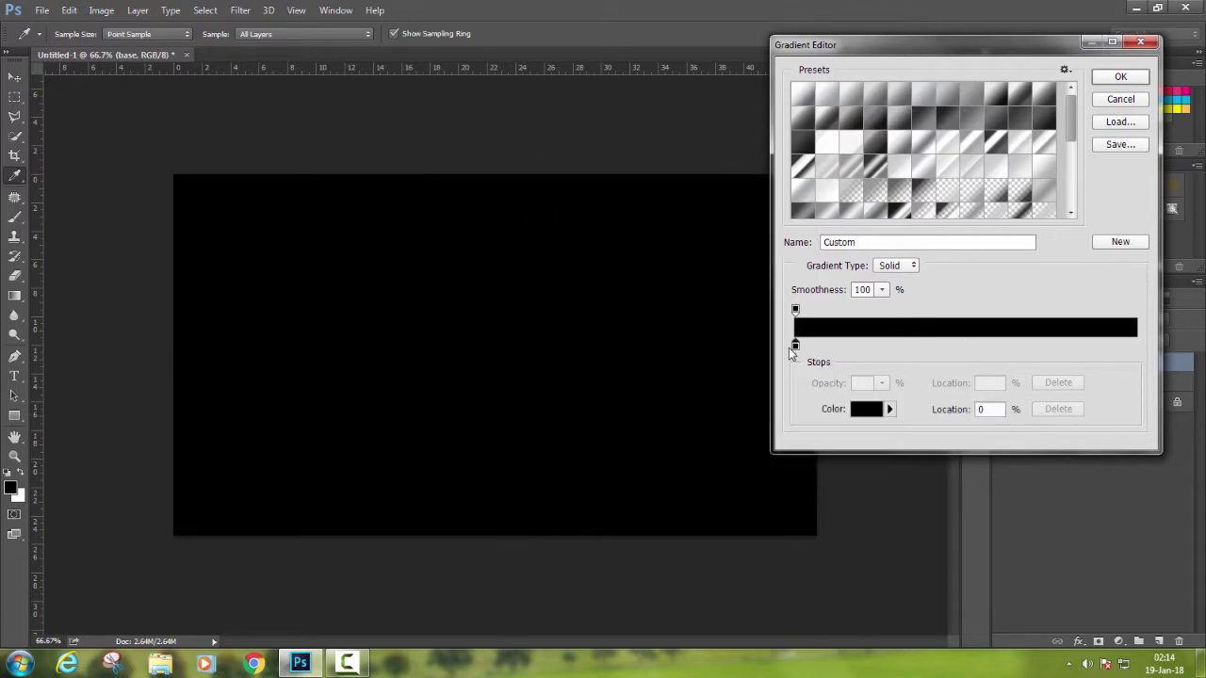
left_click(867, 409)
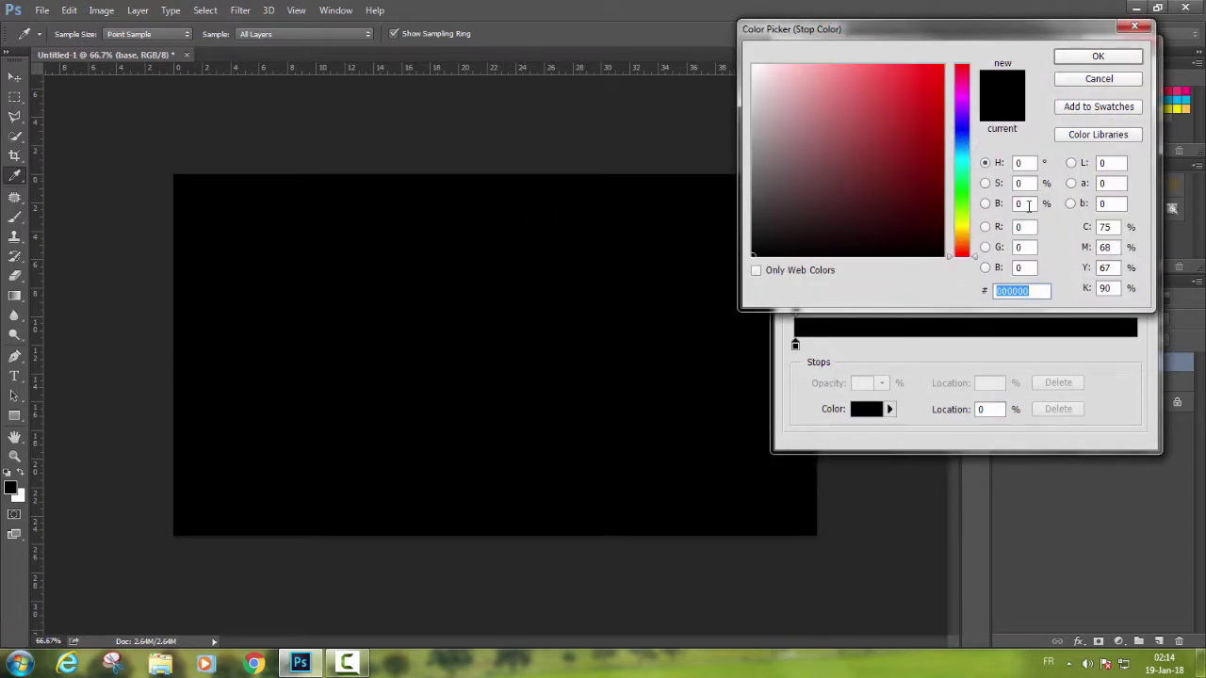
left_click(1020, 204)
type("50")
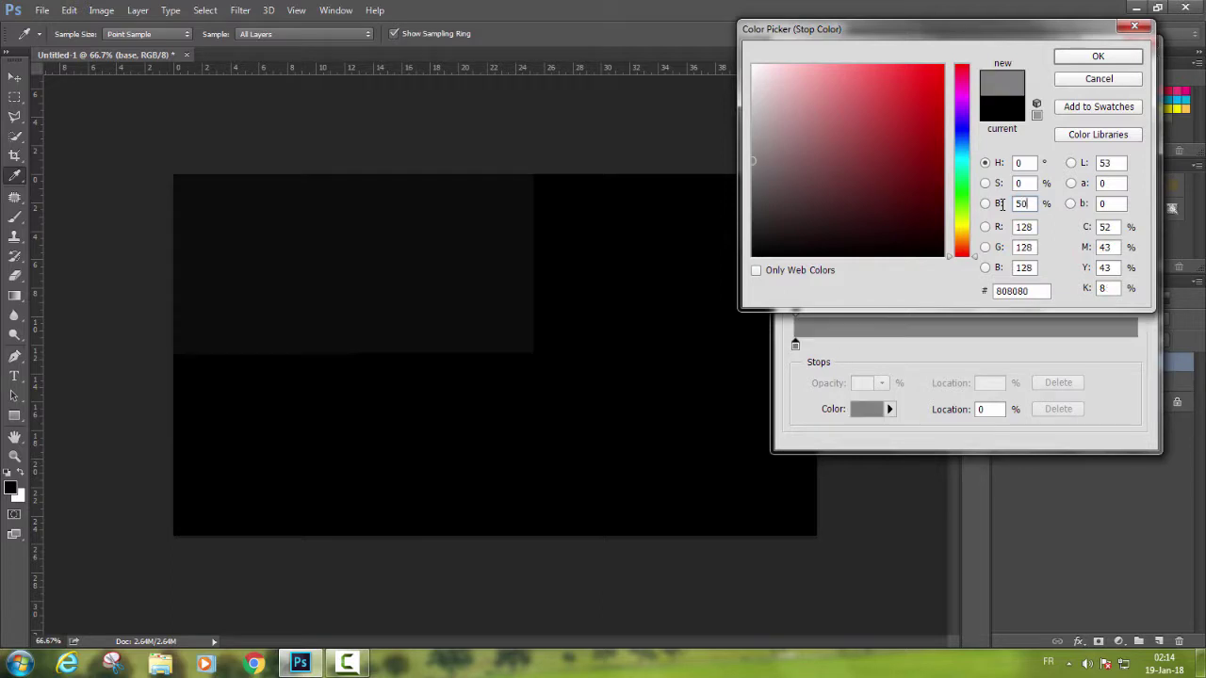
left_click(1098, 57)
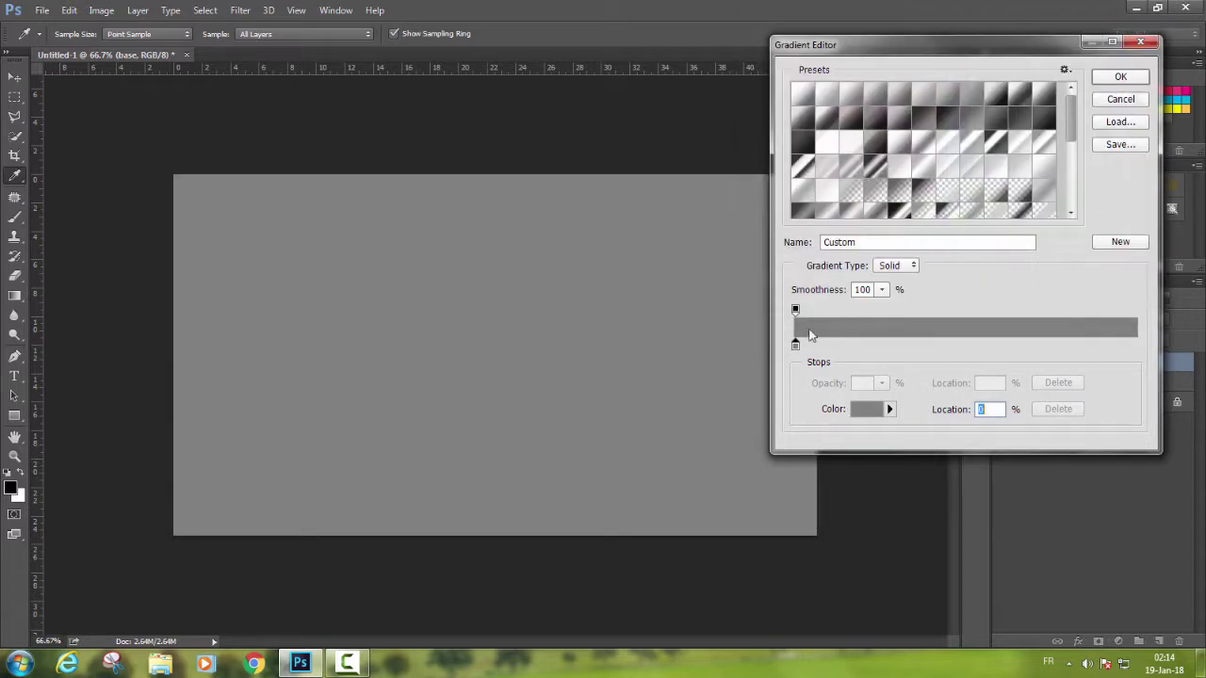
left_click_drag(1100, 347, 1136, 345)
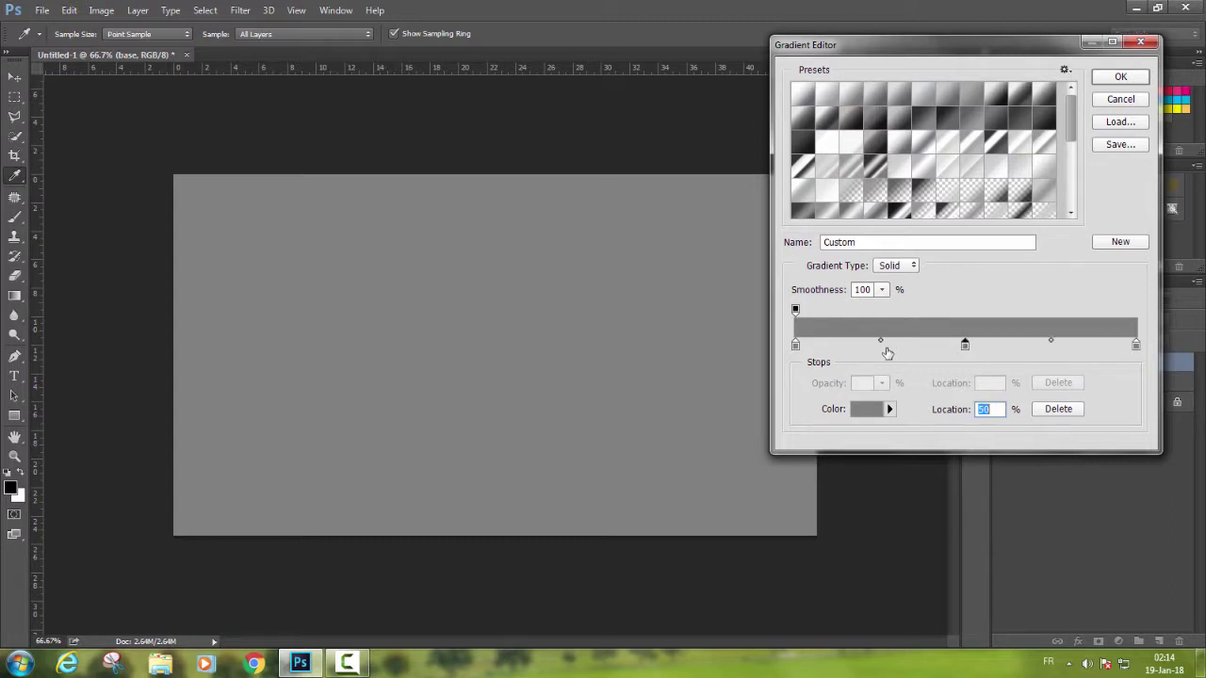
Place stops at 75% and 13%, making the 13% stop light grey (brightness 90).
left_click(880, 347)
left_click_drag(1056, 347, 1053, 346)
left_click(1054, 346)
left_click_drag(842, 350, 839, 351)
double_click(841, 348)
double_click(1017, 204)
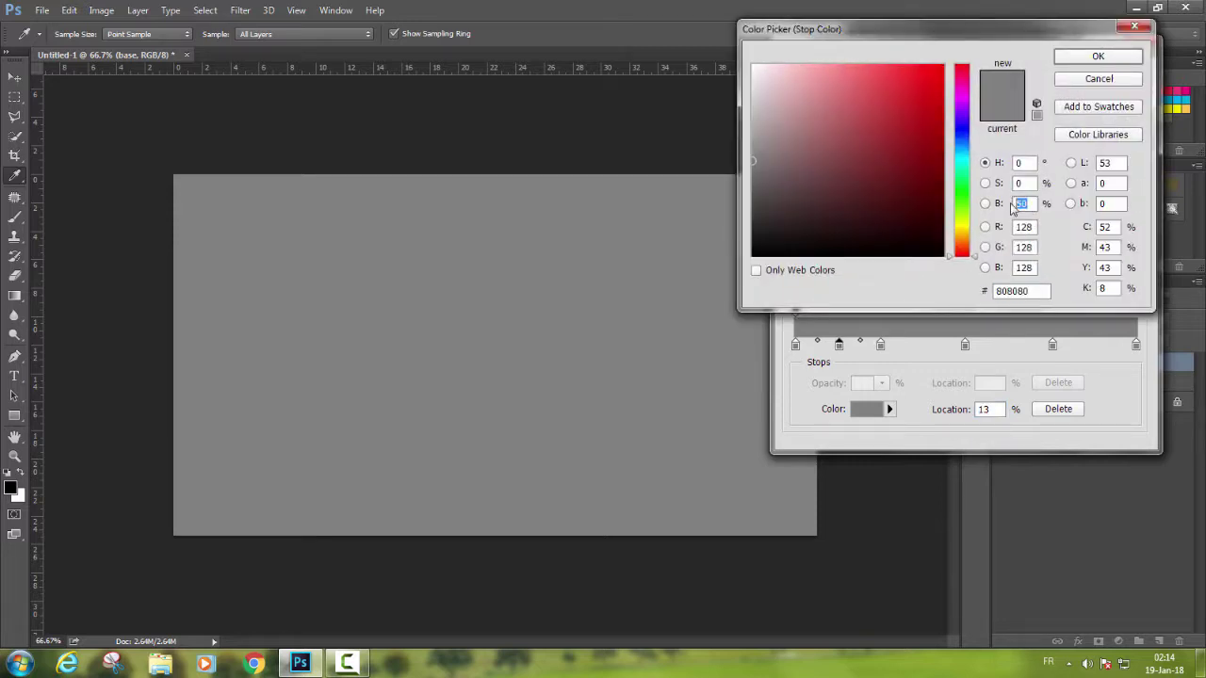
type("90")
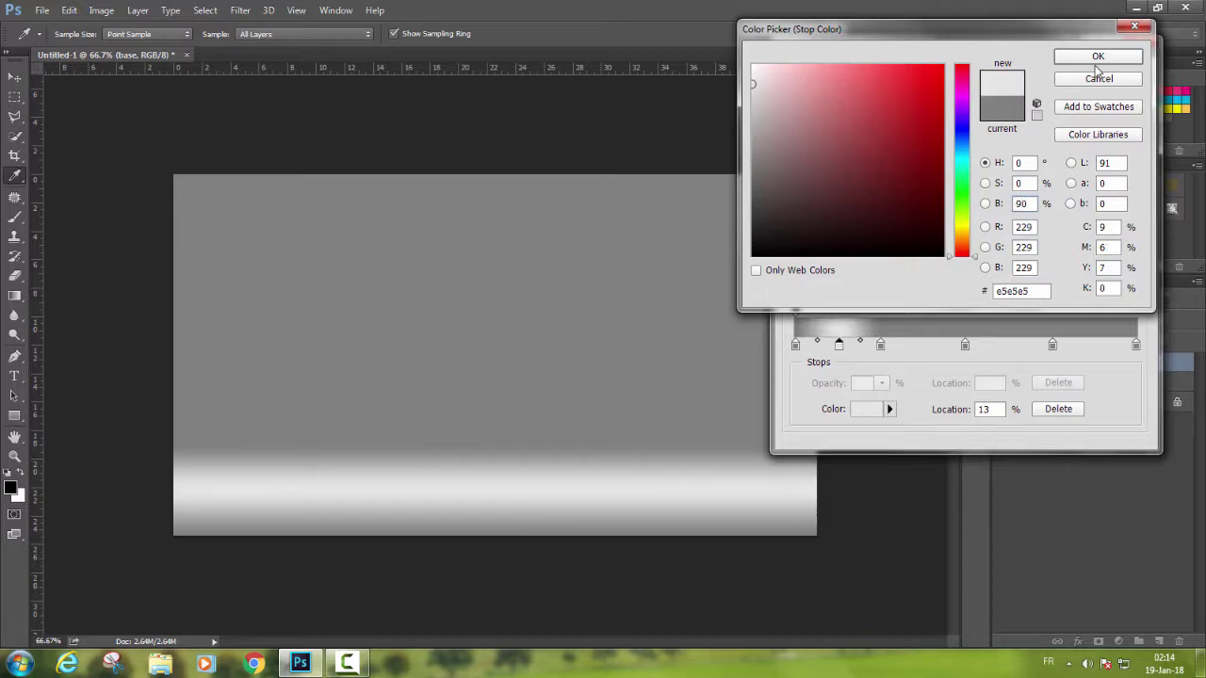
left_click(1097, 60)
Add light grey stops at 38%, 62% and 87%, then accept the gradient.
left_click_drag(906, 348, 922, 348)
left_click(926, 349)
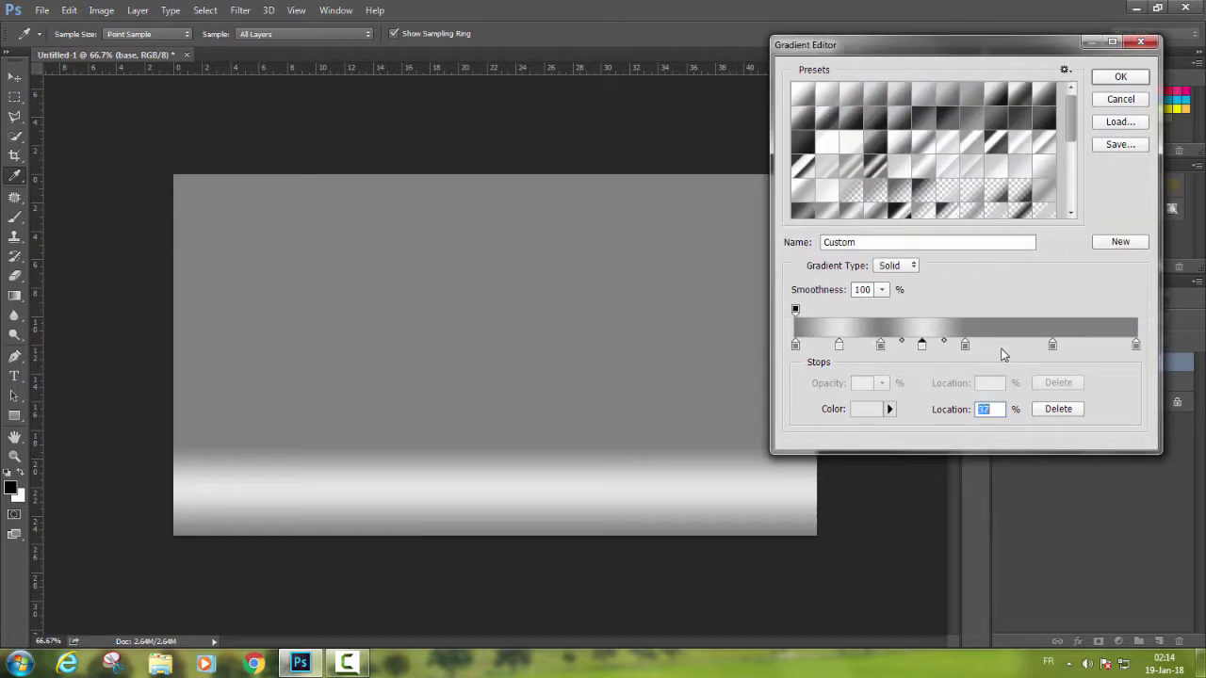
left_click_drag(1008, 346, 1009, 347)
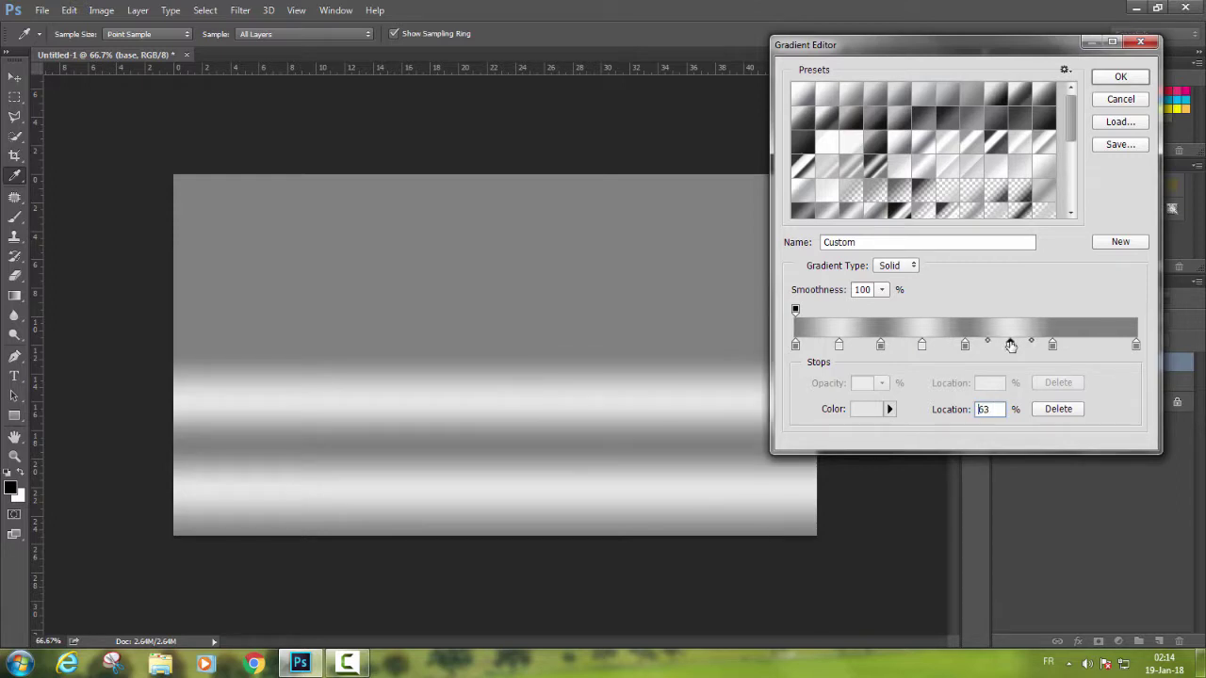
left_click(1092, 345)
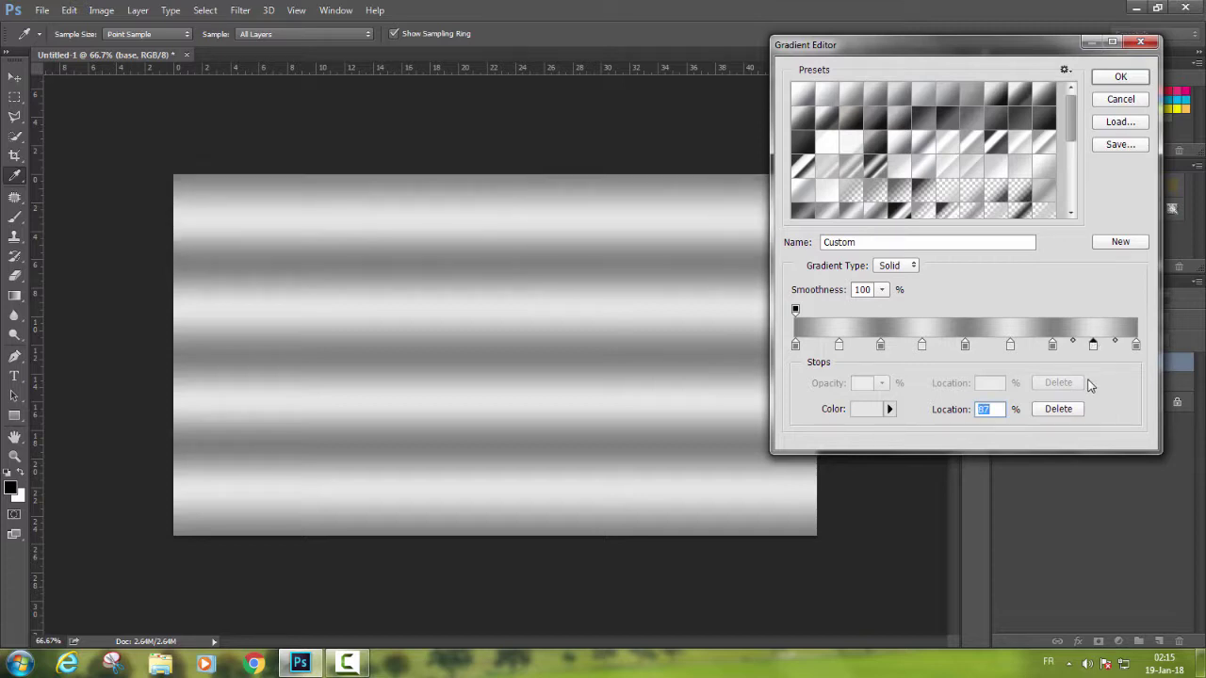
left_click(1116, 76)
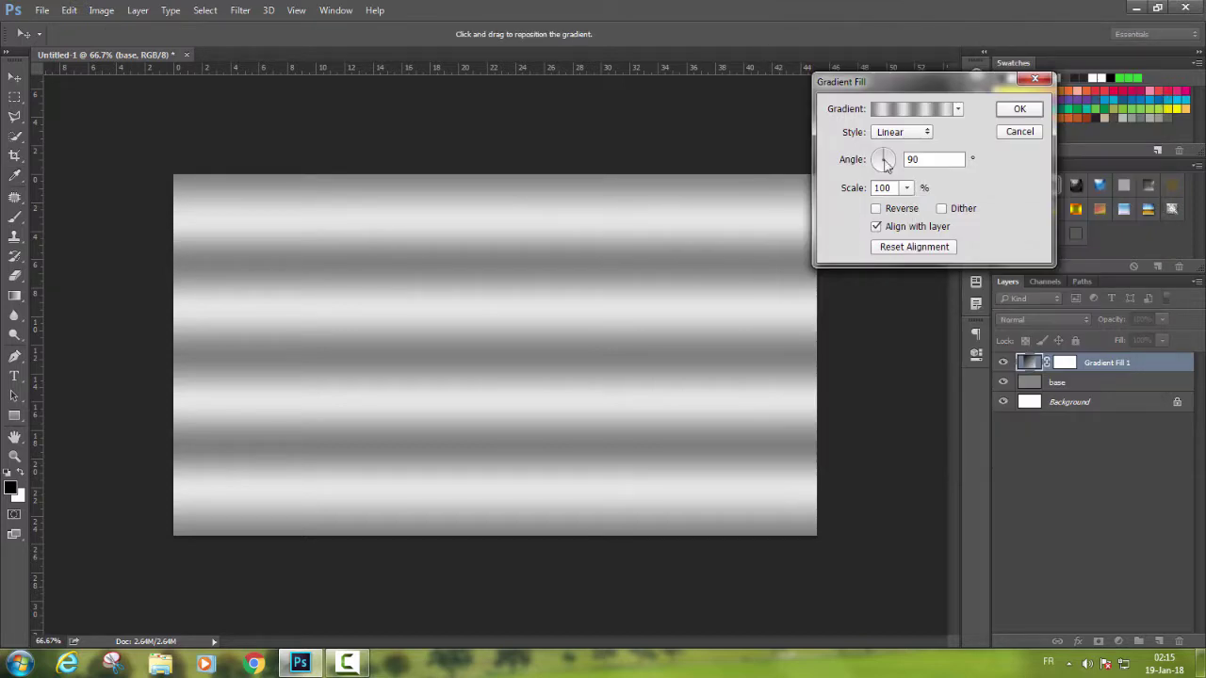
Set the gradient style to Angle, blend mode to Divide and Fill to 90%.
left_click(900, 132)
left_click(890, 155)
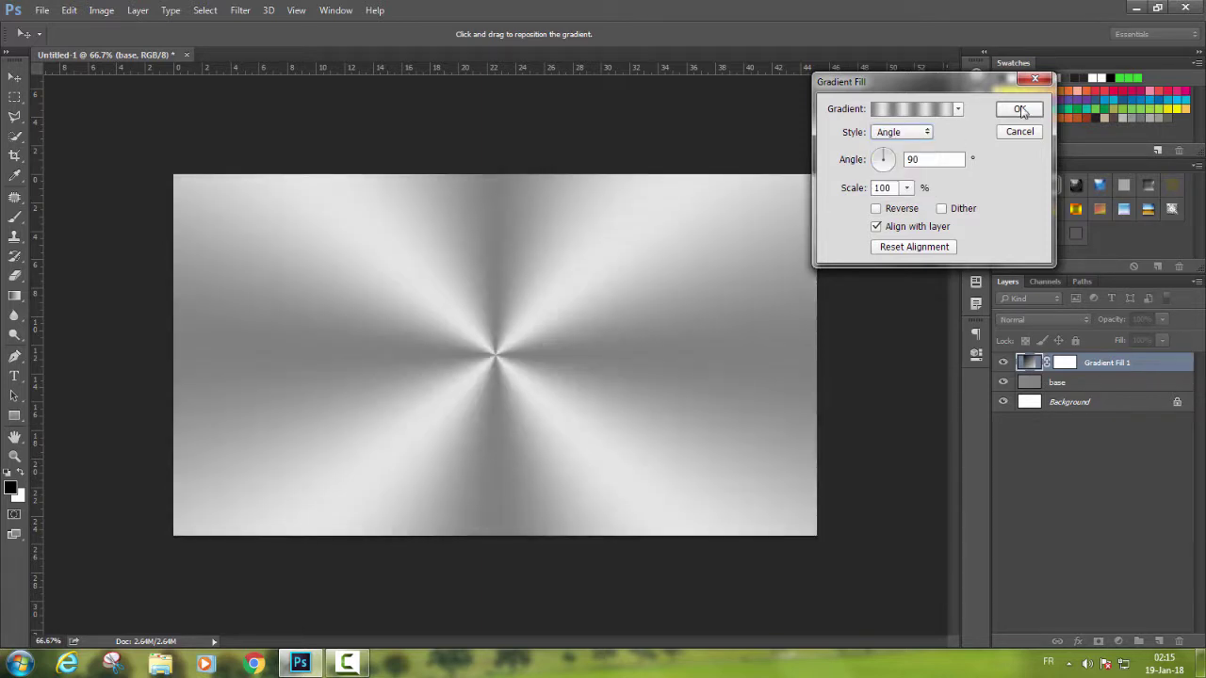
left_click(1022, 111)
left_click(1041, 321)
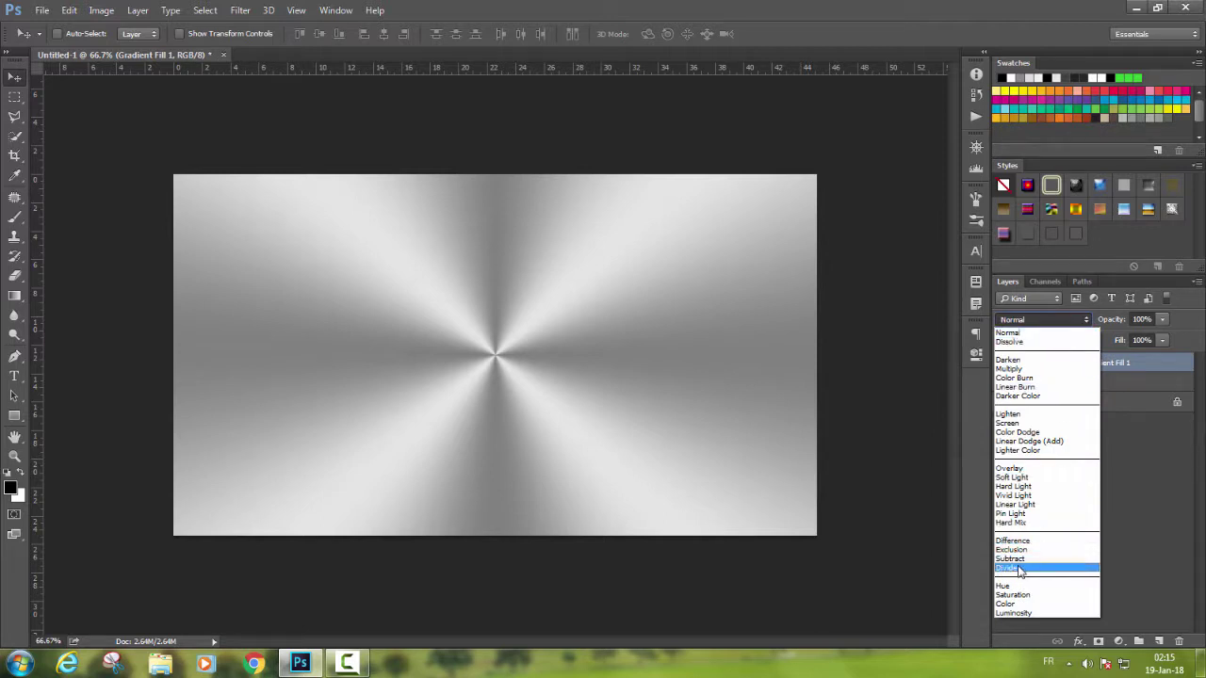
left_click(1021, 569)
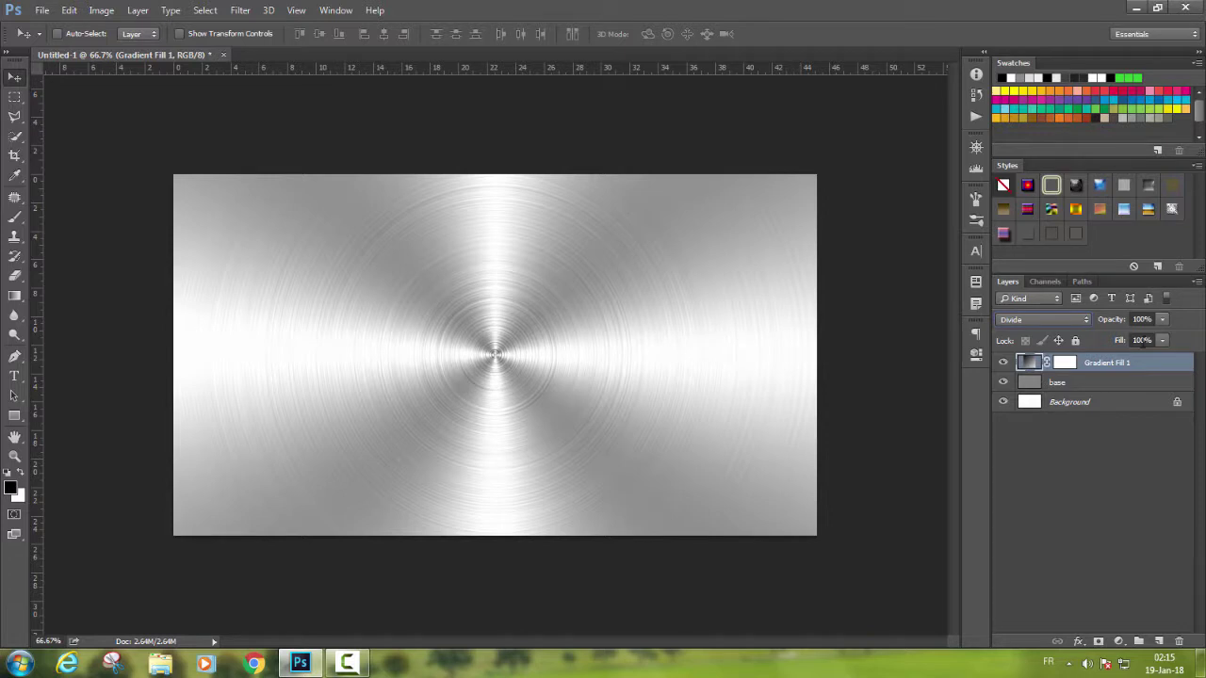
left_click(1142, 341)
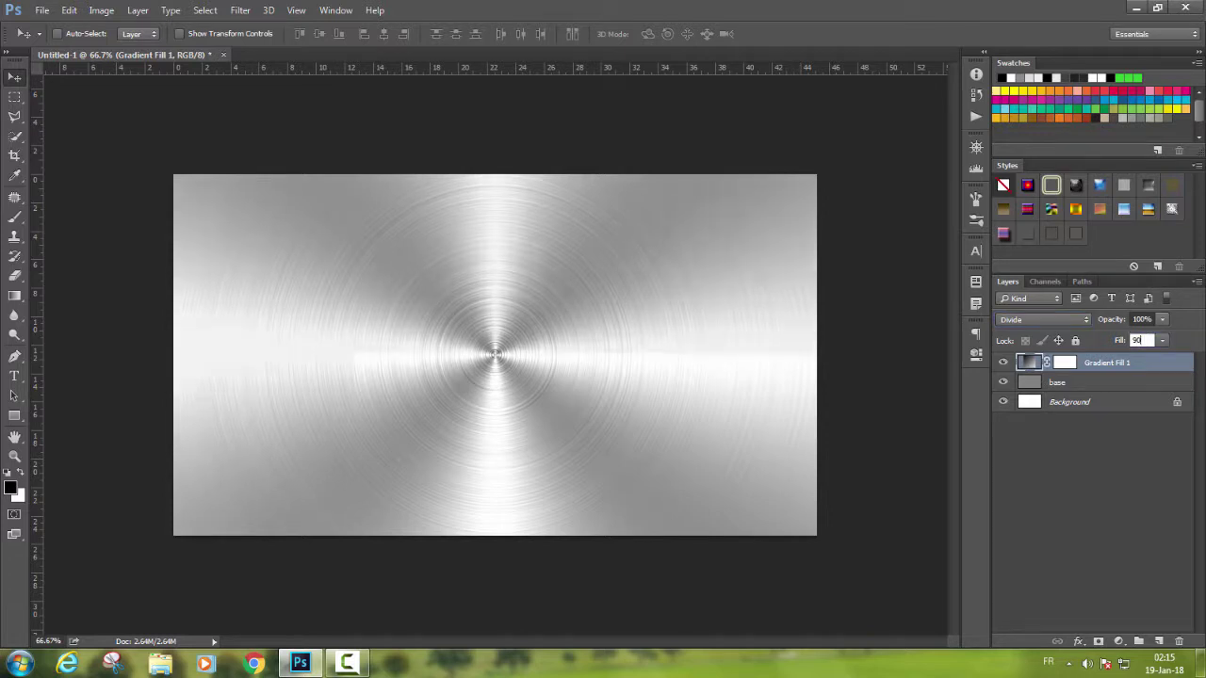
key("Return")
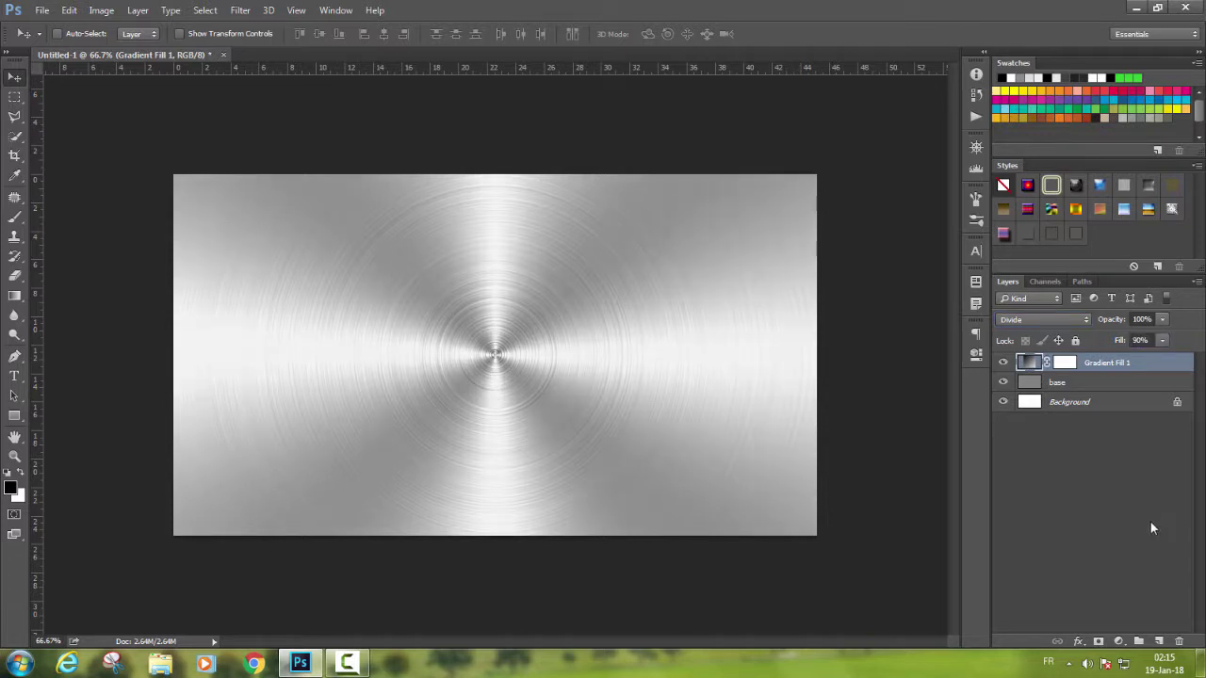
left_click(1151, 527)
Add a Curves adjustment layer and raise its curve to brighten the metal.
left_click(1119, 641)
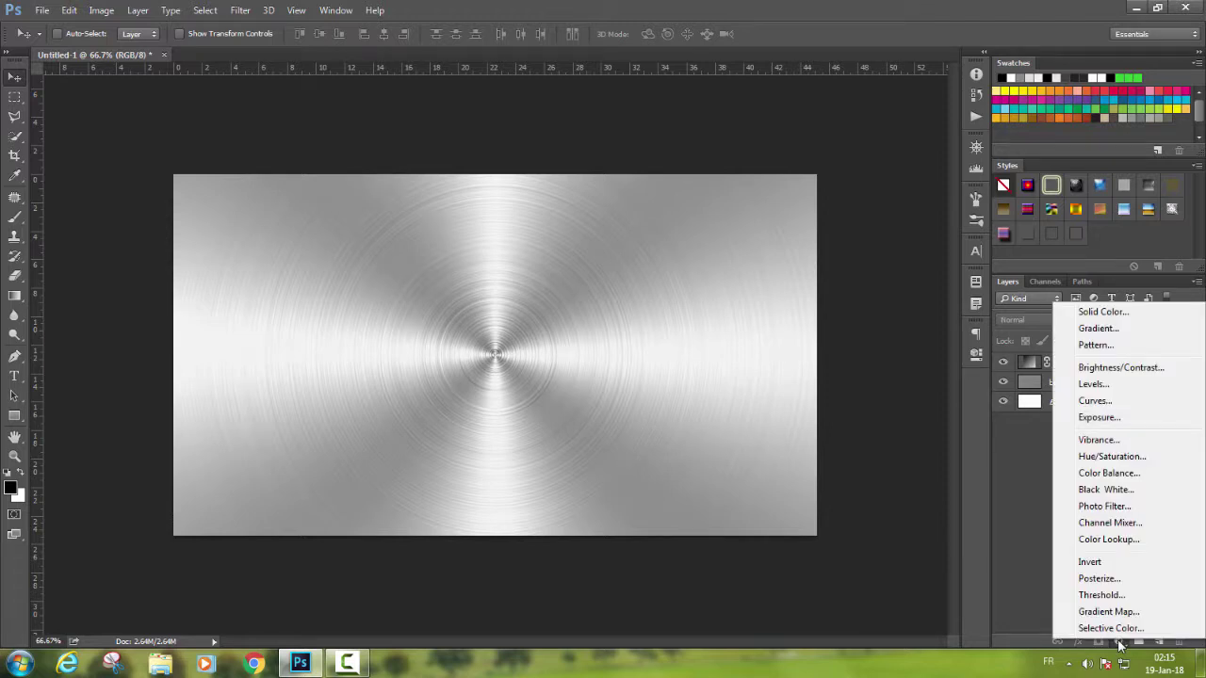
left_click(1095, 401)
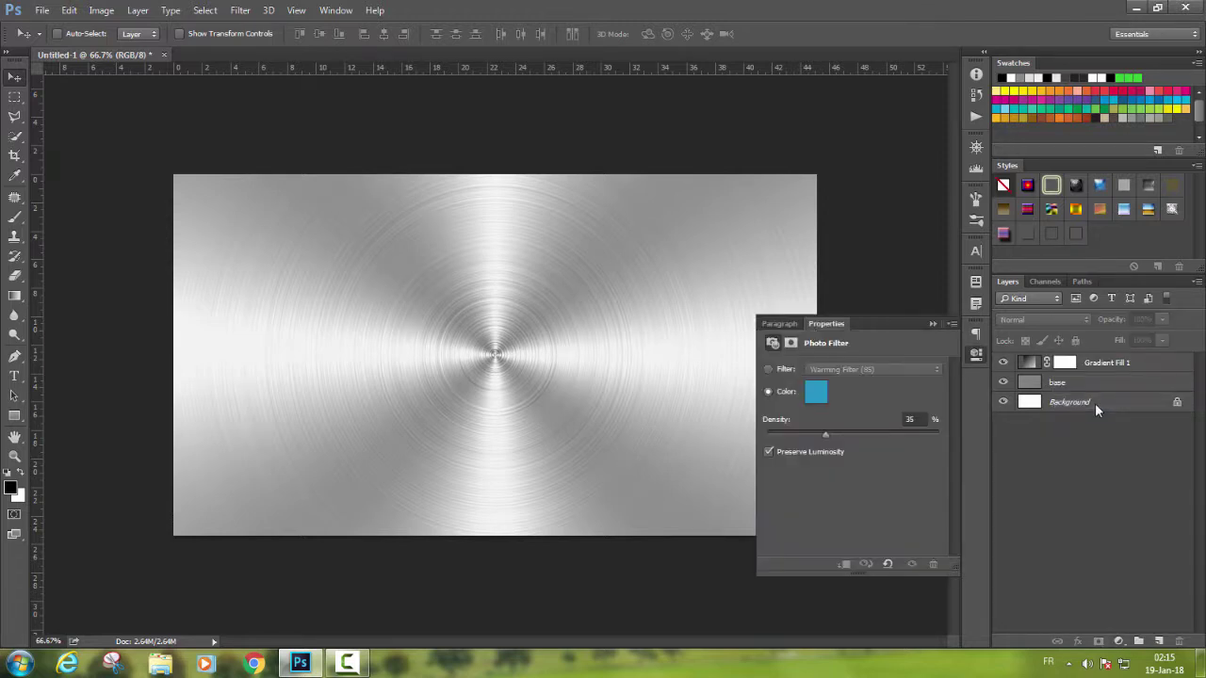
left_click_drag(896, 444, 893, 441)
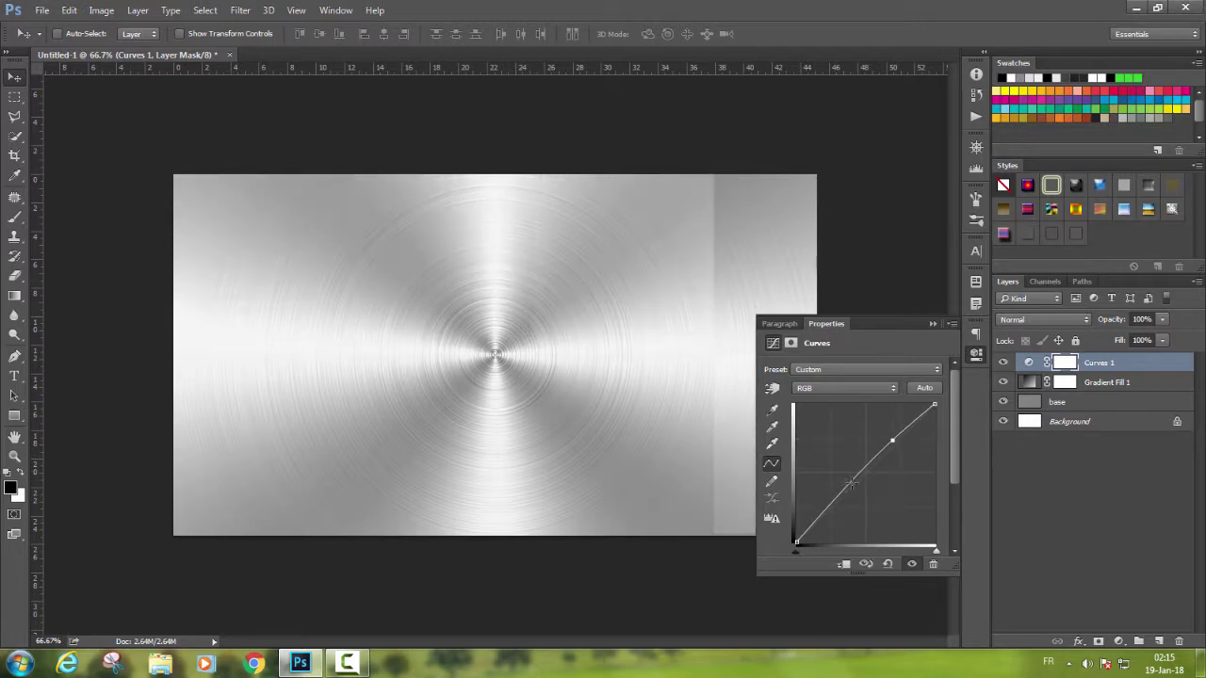
Shape the RGB curve, brightening highlights and reshaping midtones for more contrast.
left_click_drag(851, 484, 858, 487)
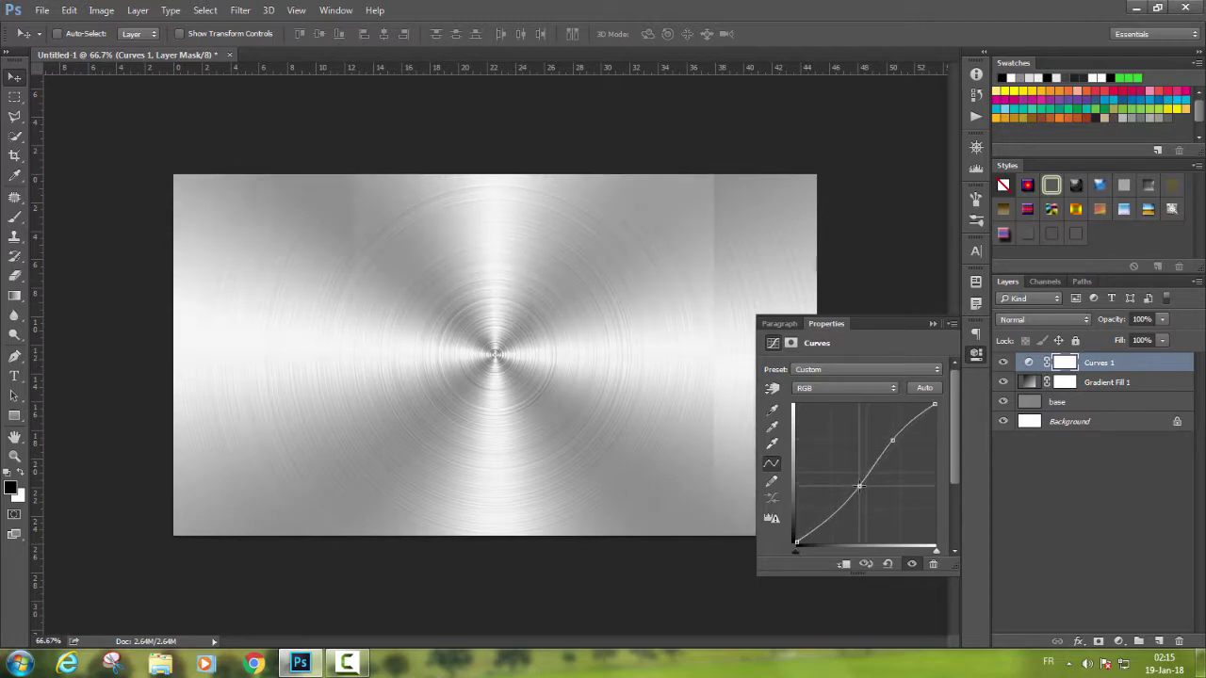
left_click(830, 519)
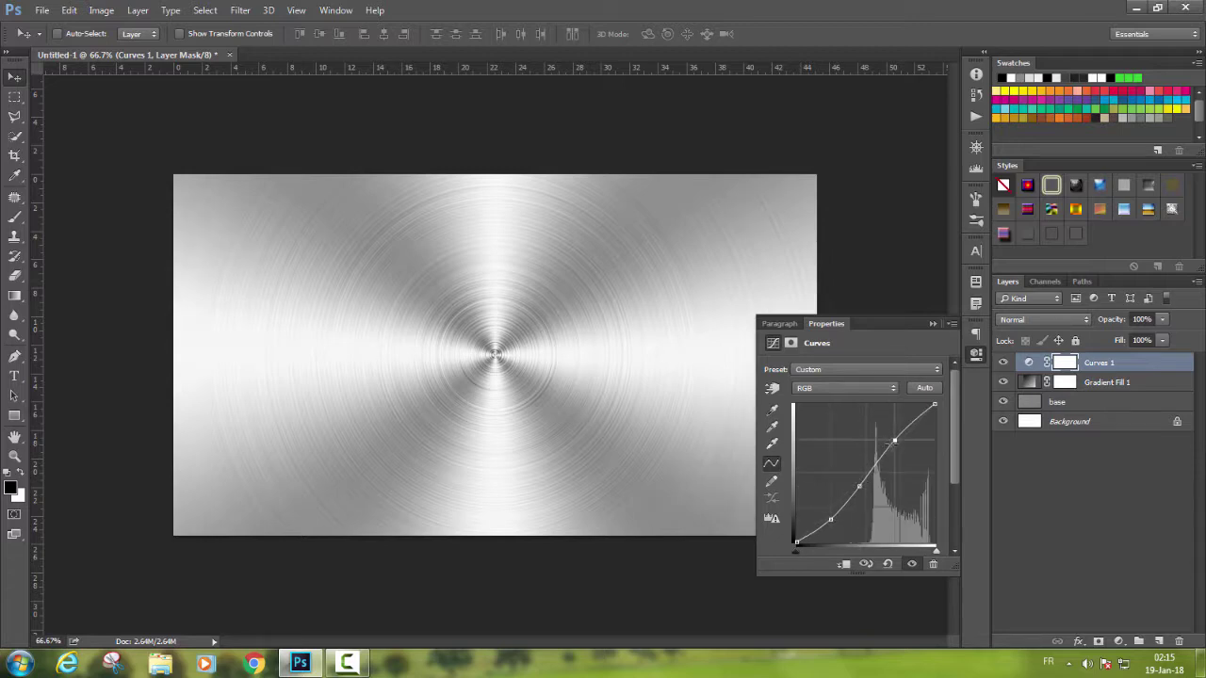
left_click_drag(889, 441, 899, 436)
left_click_drag(855, 486, 863, 488)
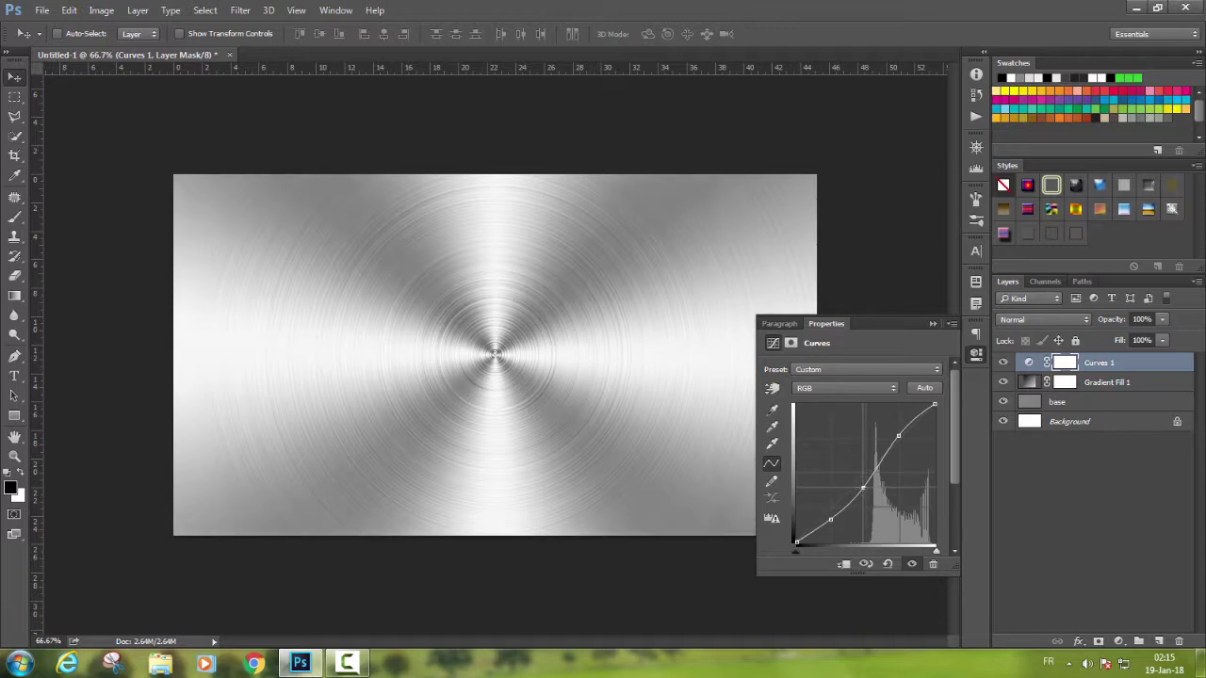
Lower the Red channel curve and adjust the Blue curve for a cool steel-blue tint.
left_click(826, 390)
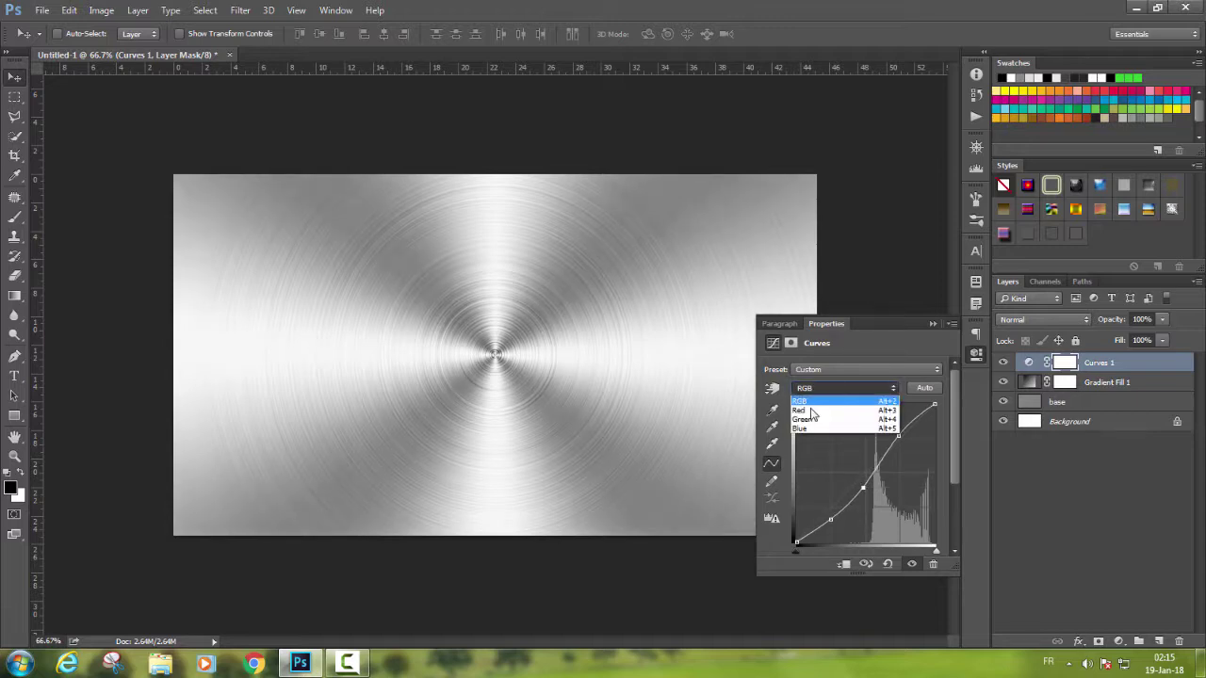
left_click(810, 411)
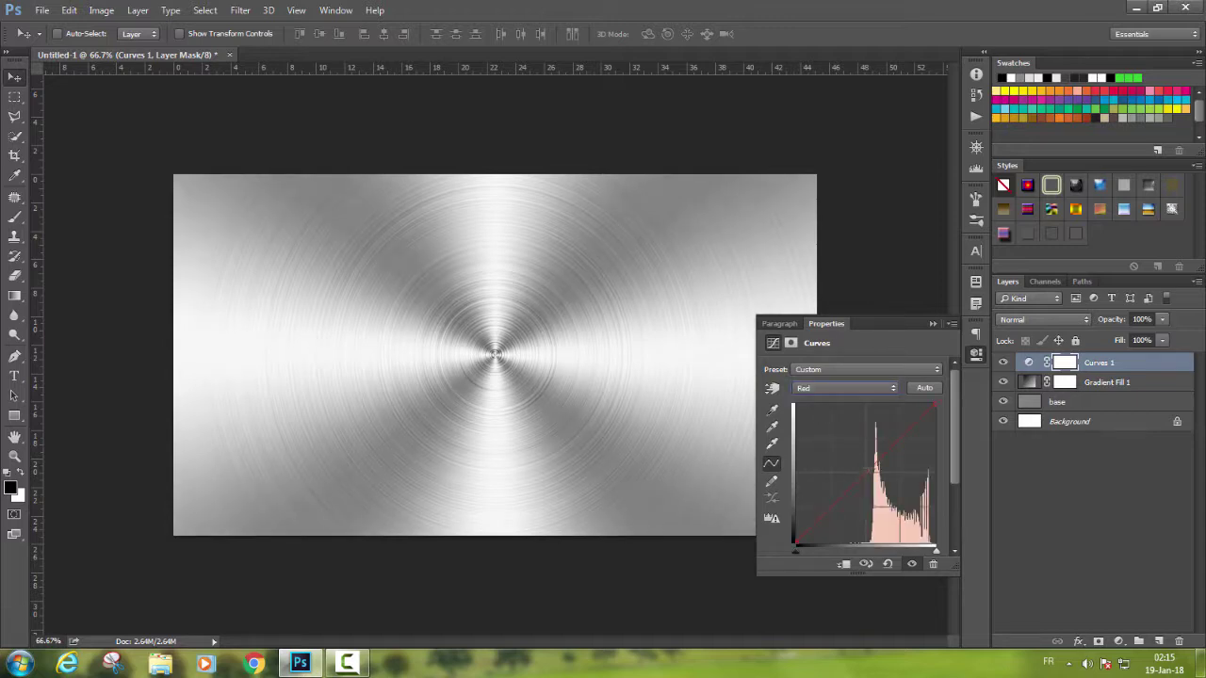
left_click_drag(869, 470, 874, 472)
left_click(845, 388)
left_click(820, 431)
left_click(870, 466)
left_click(933, 323)
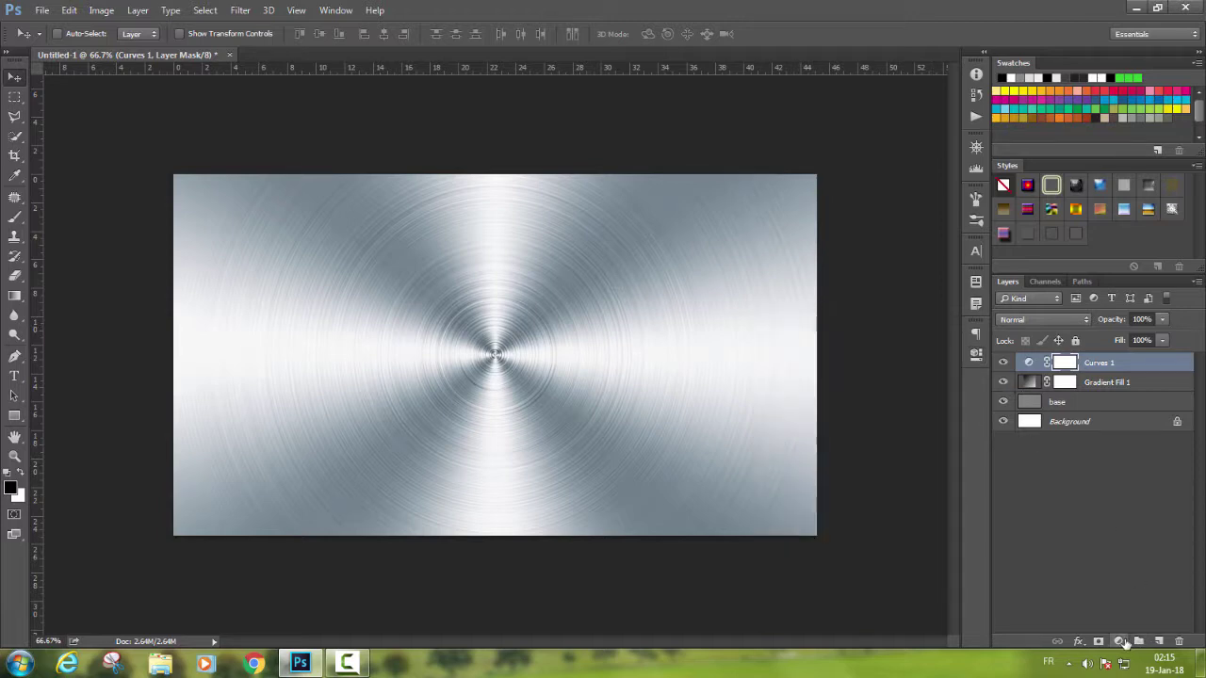
Add Curves 2, move it below Curves 1, and pull its curve down to darken.
left_click(1121, 641)
left_click(1089, 397)
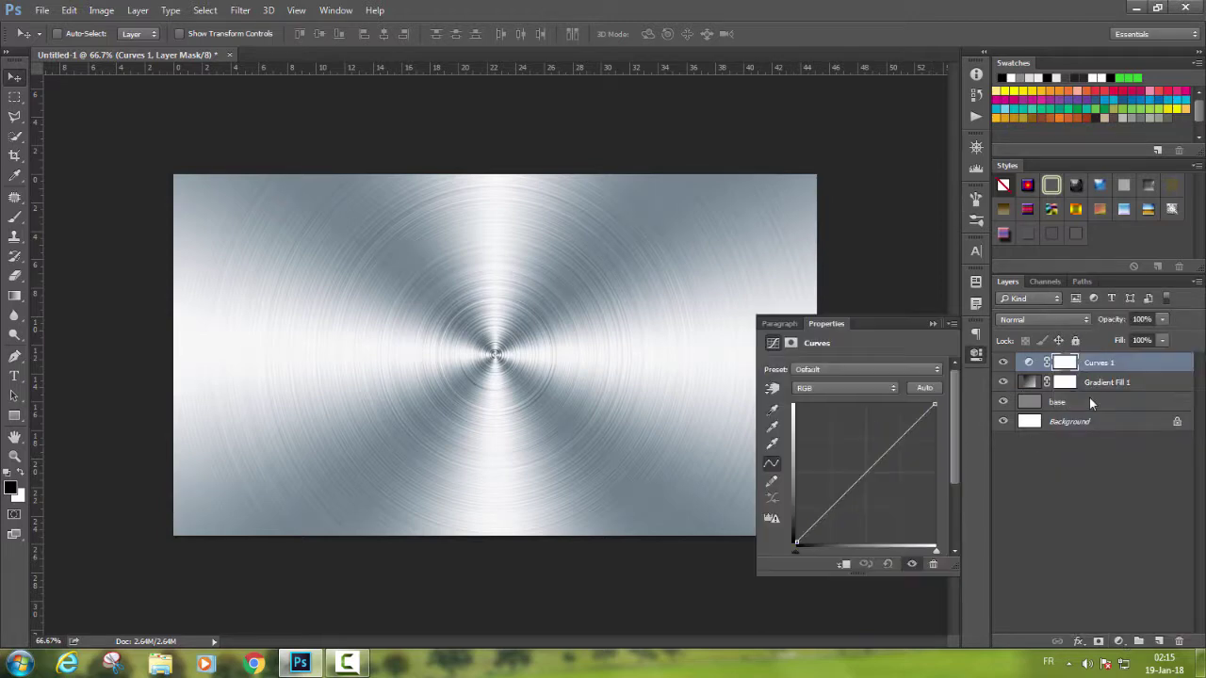
key("ctrl+j")
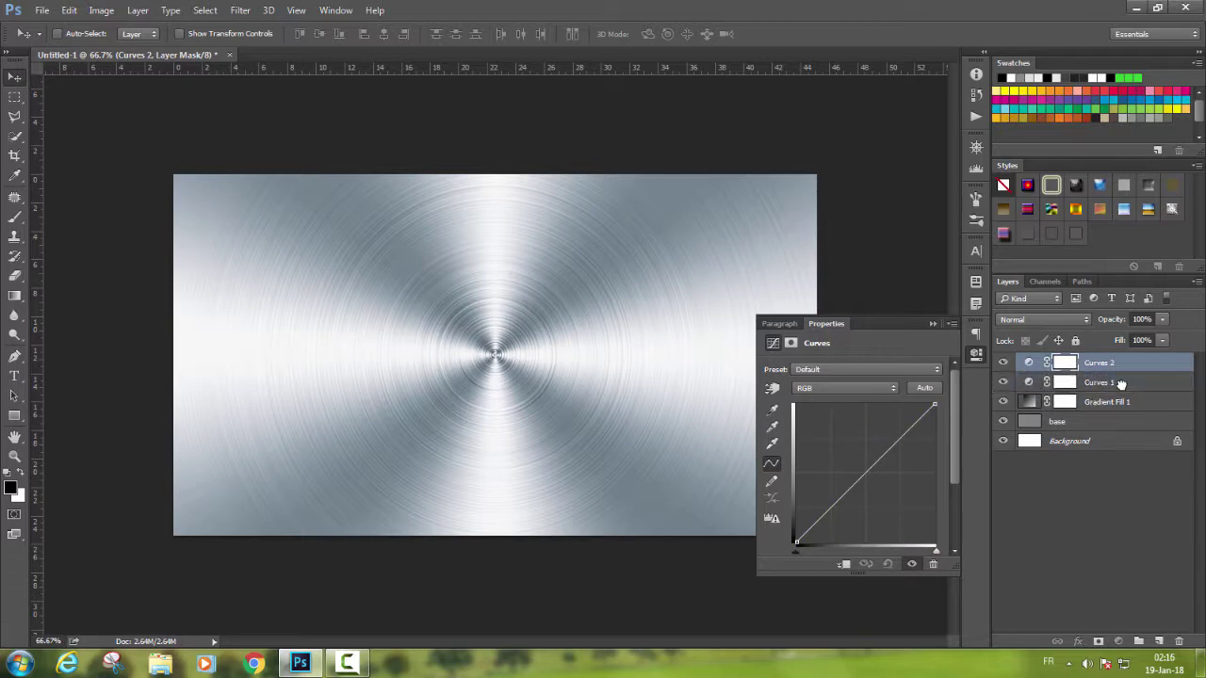
left_click_drag(1120, 384, 1120, 392)
left_click_drag(872, 471, 877, 481)
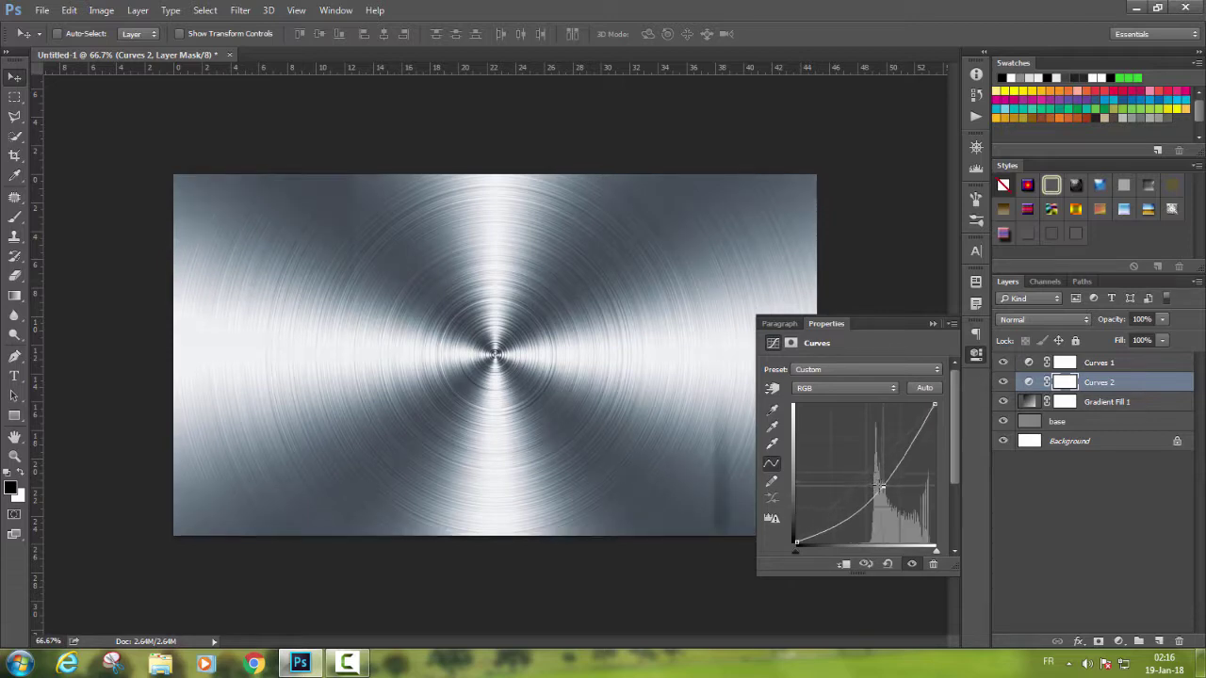
left_click(933, 323)
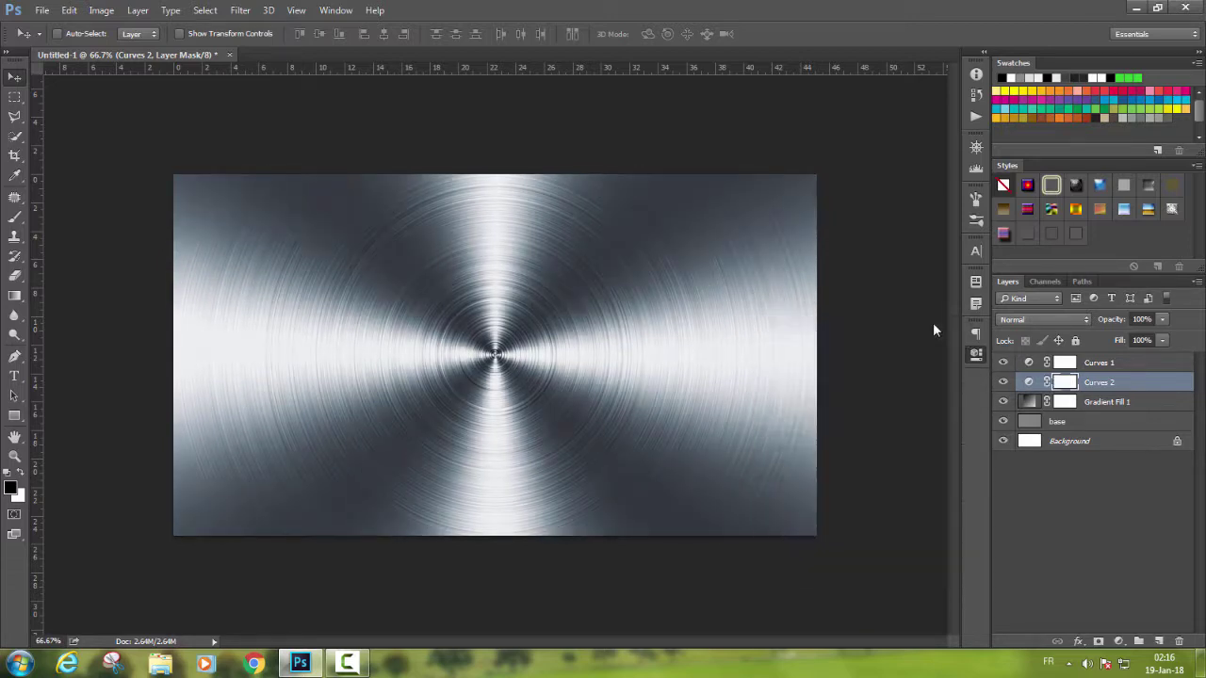
Paint soft black strokes on the Curves 2 mask around the centre with a large brush.
left_click(15, 218)
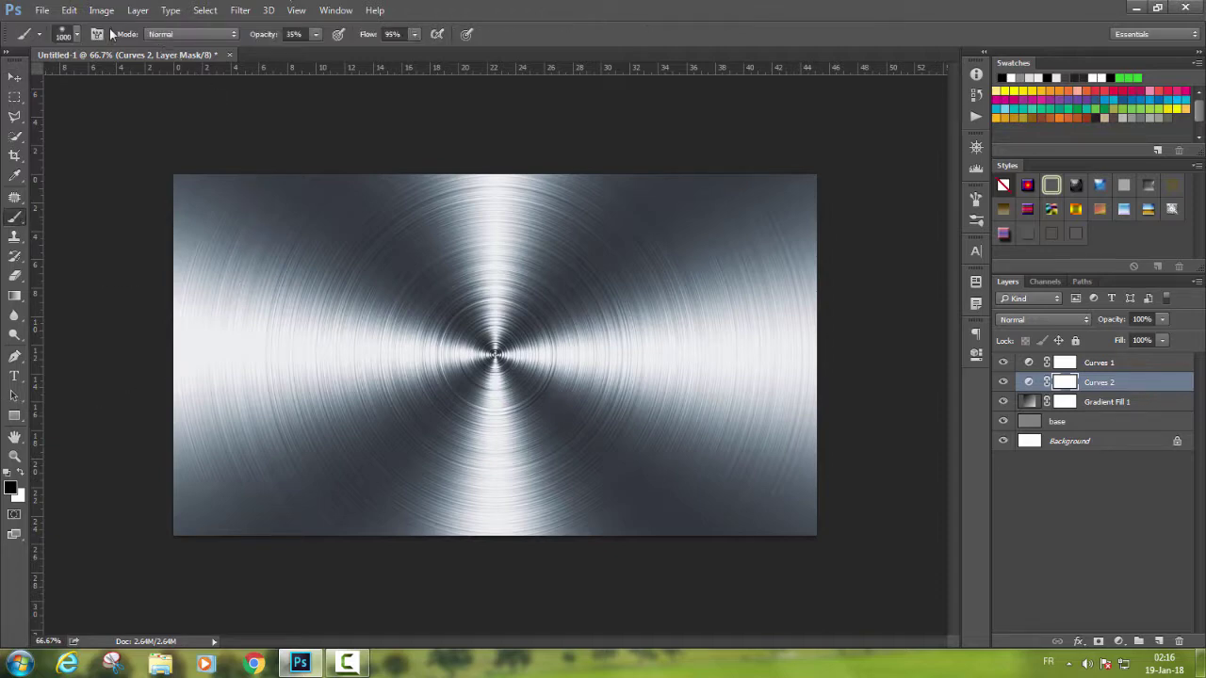
left_click(68, 35)
type("1100")
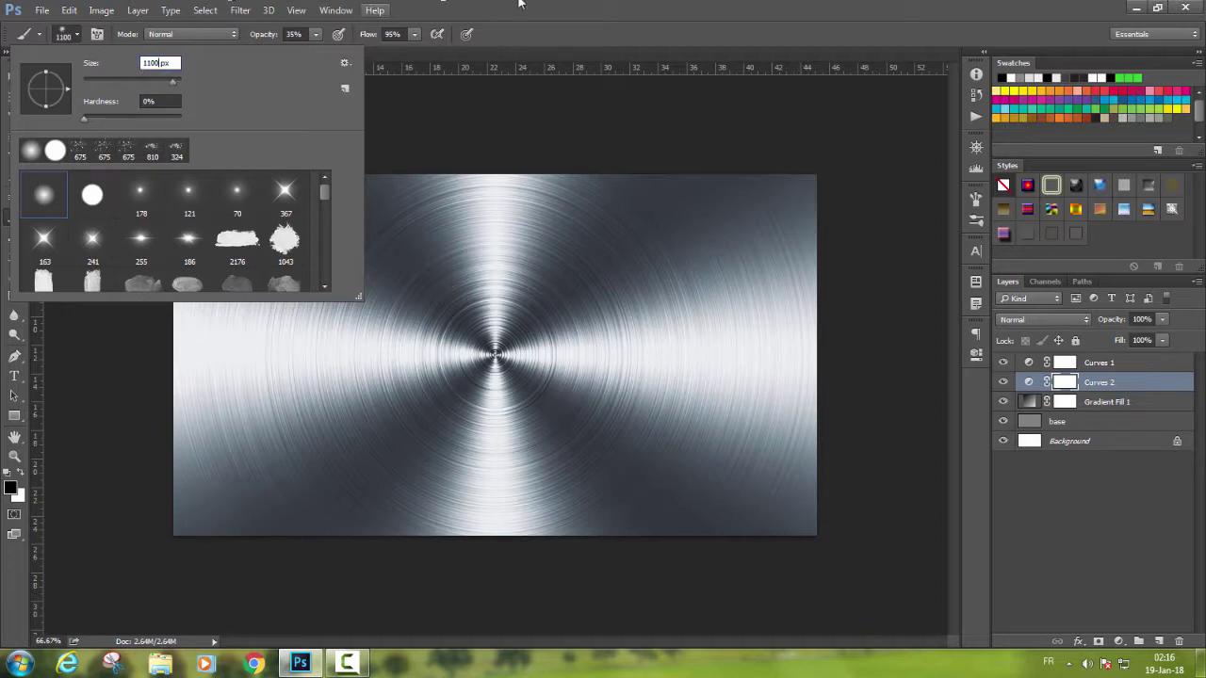
key("Return")
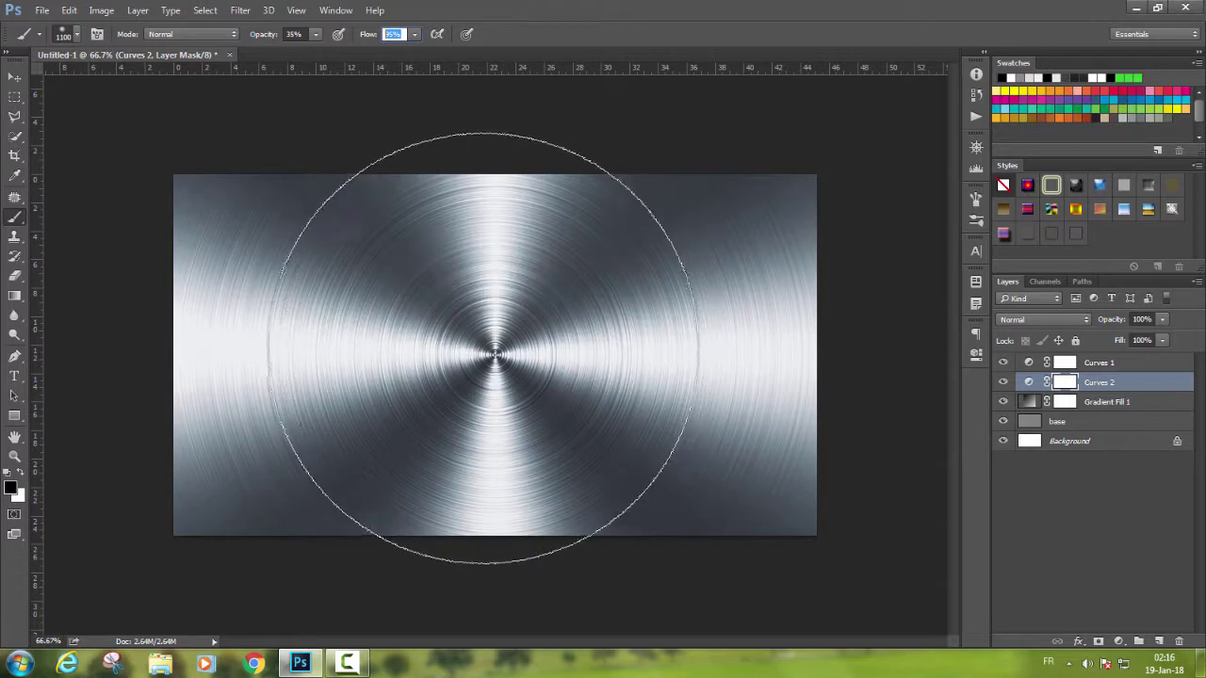
left_click(487, 339)
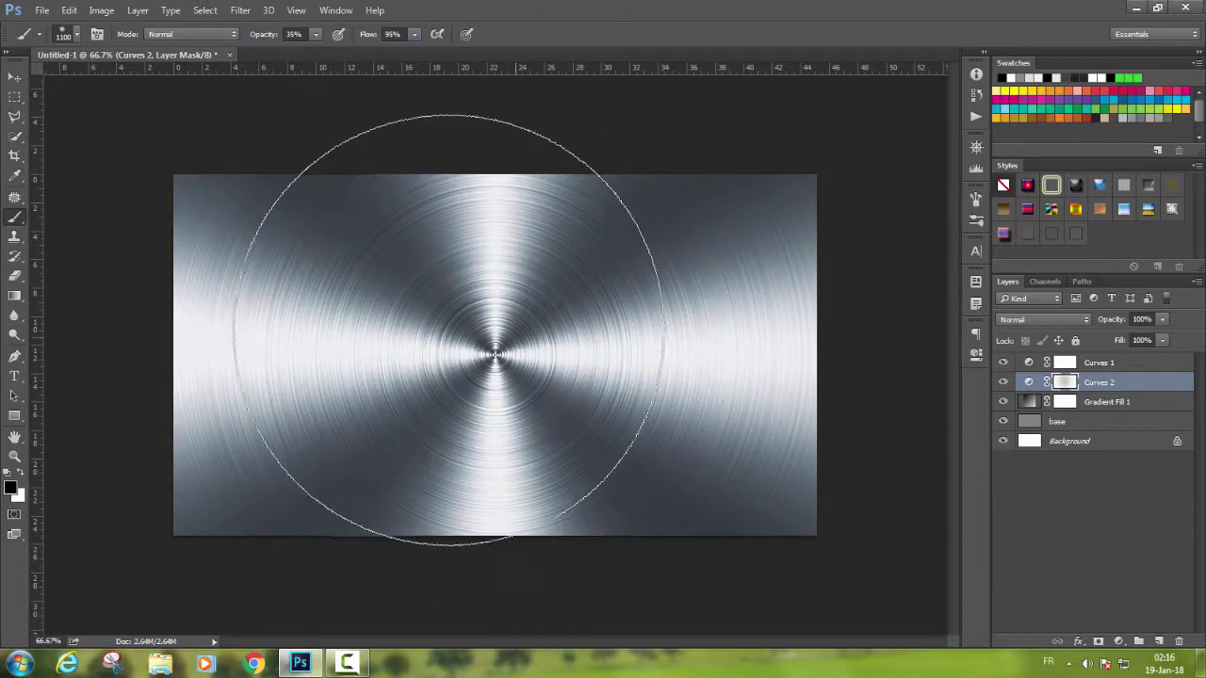
left_click(450, 330)
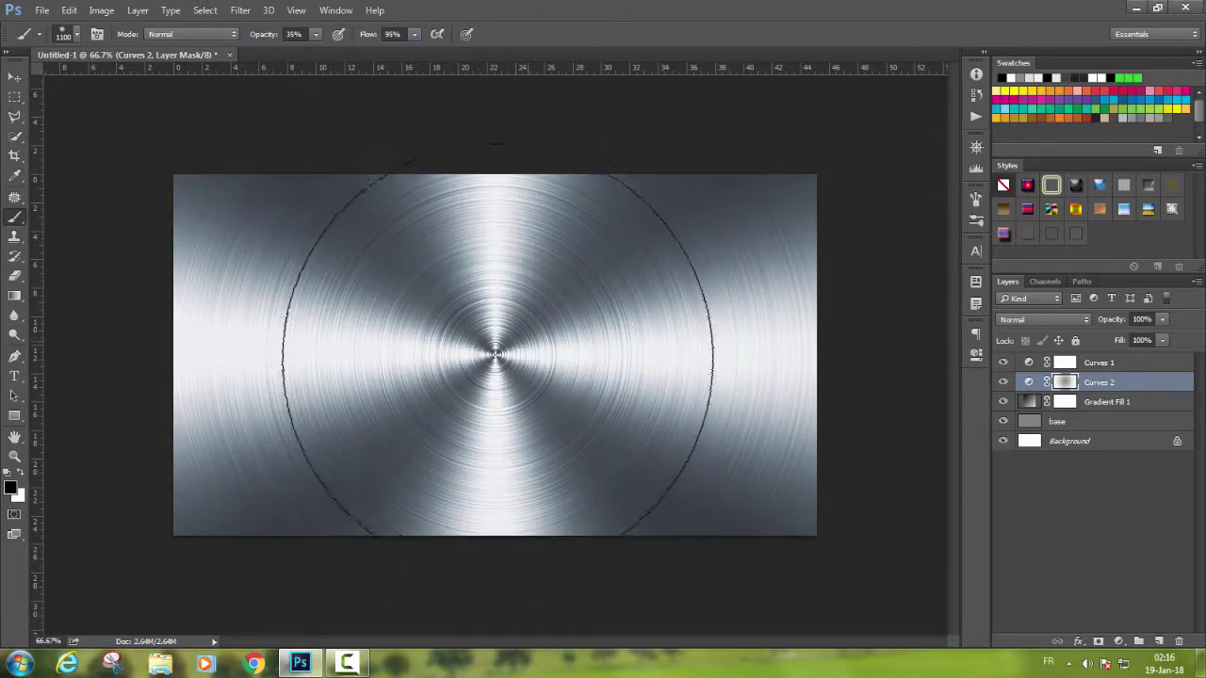
left_click_drag(514, 339, 339, 345)
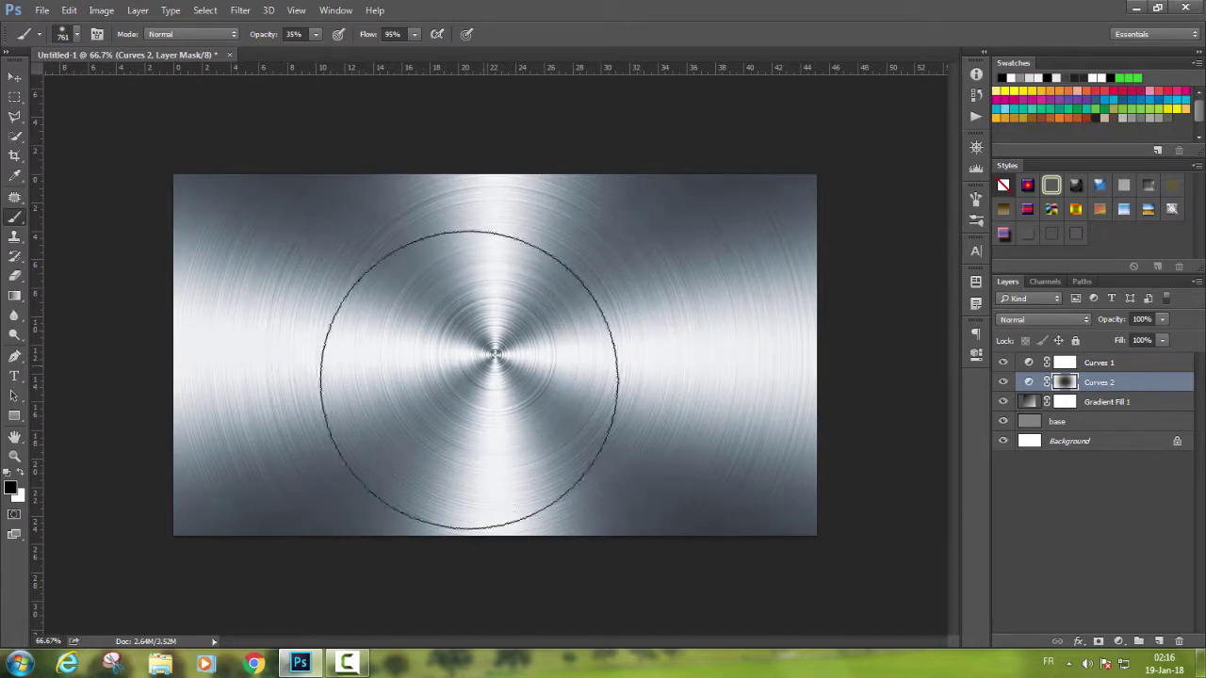
left_click_drag(471, 337, 520, 370)
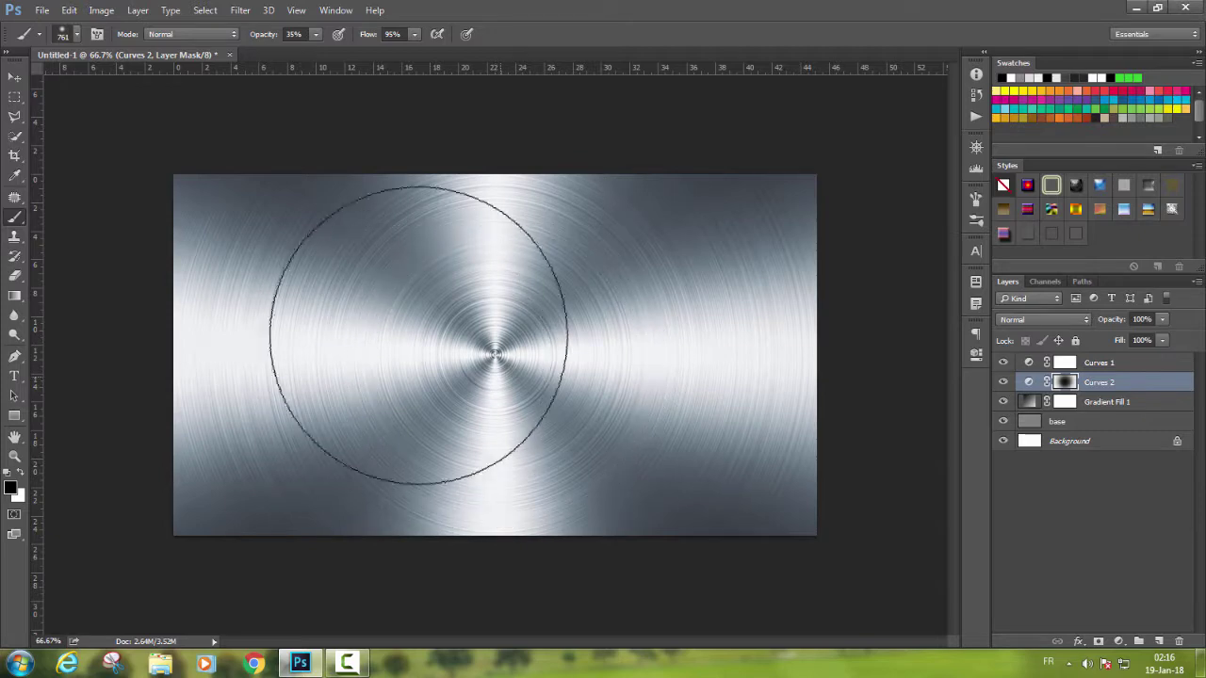
Compare the result with Curves 2 hidden, then slightly steepen the Curves 1 RGB curve.
left_click(14, 75)
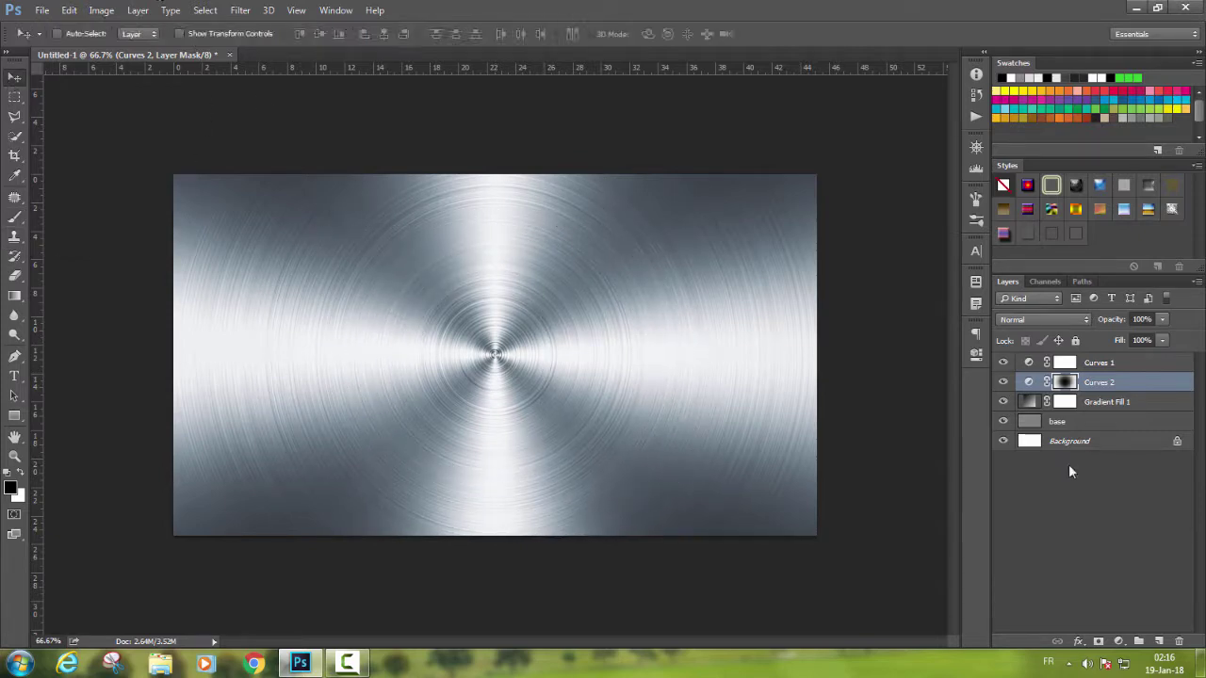
left_click(1003, 381)
left_click(1003, 382)
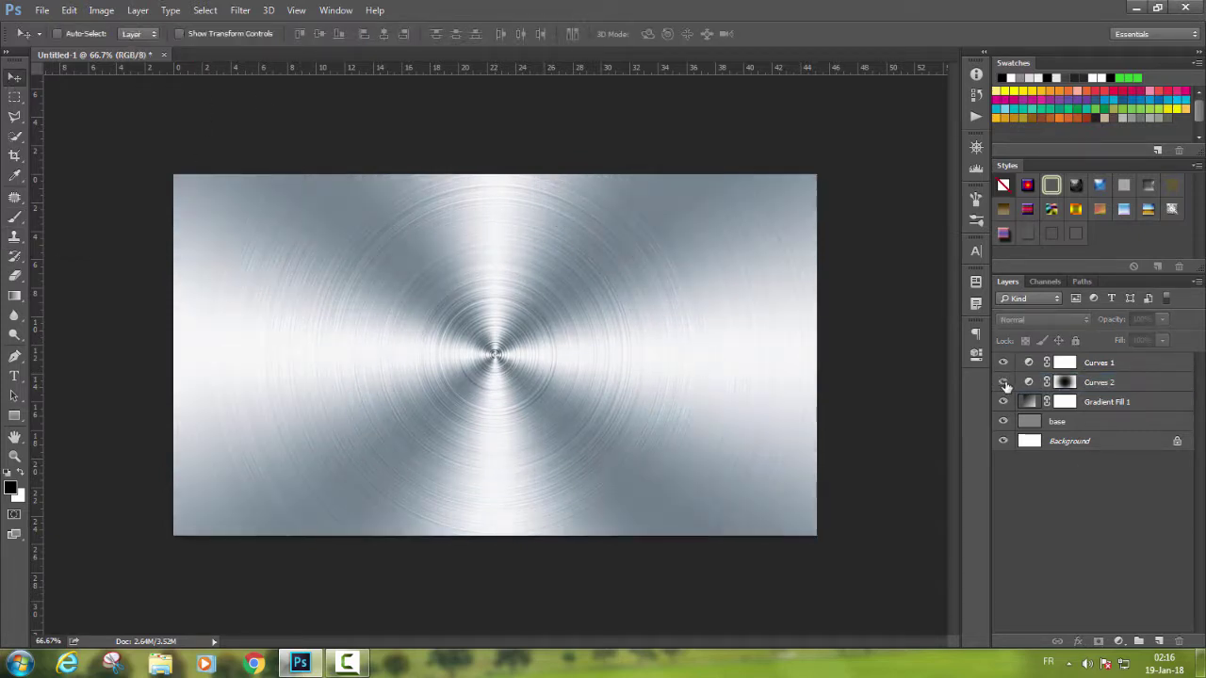
left_click(1029, 363)
double_click(1029, 362)
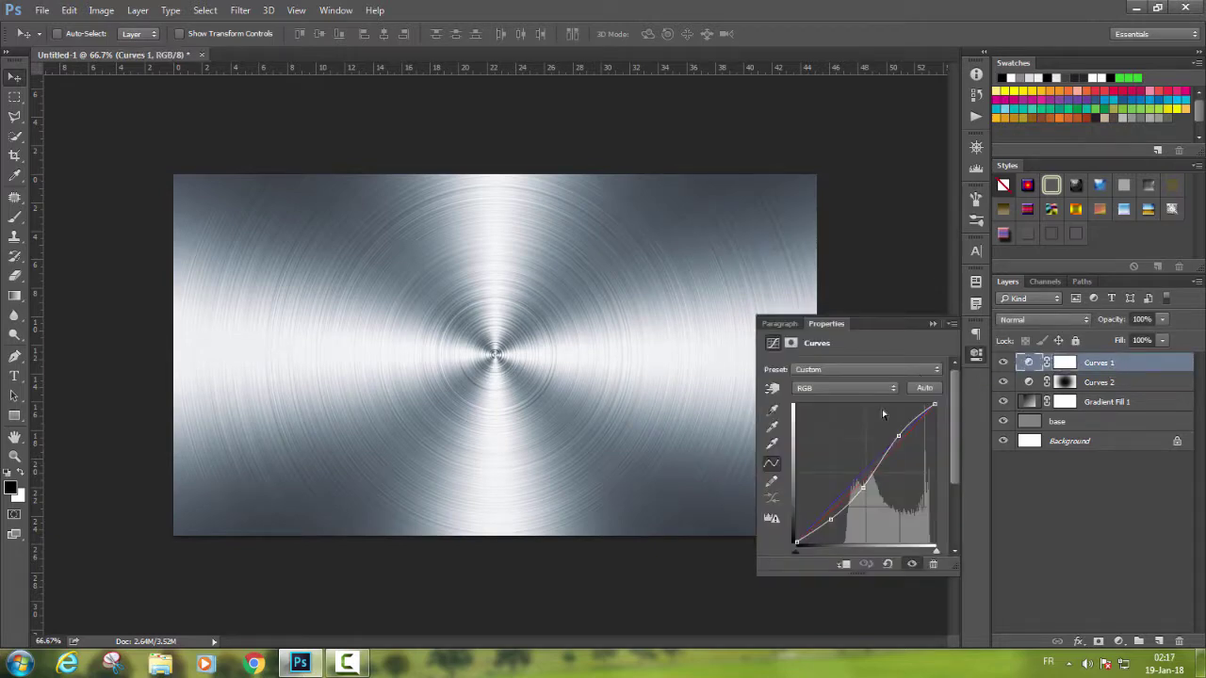
left_click_drag(895, 438, 900, 436)
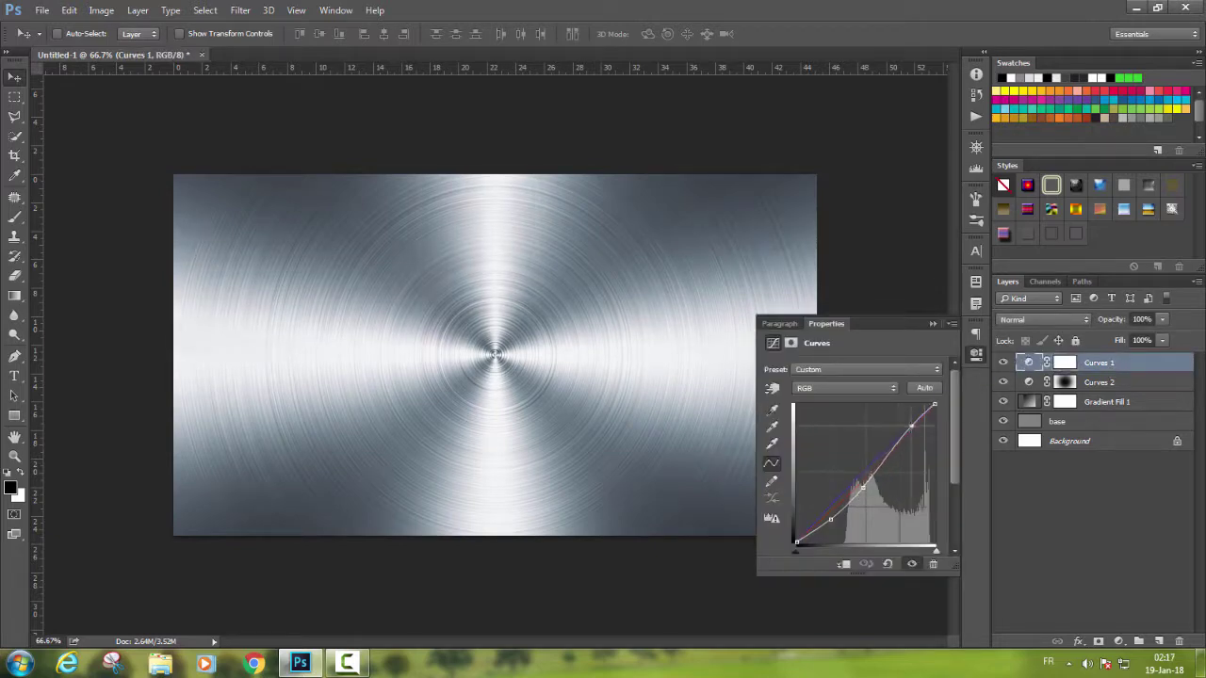
left_click(976, 353)
Add an Exposure 1 adjustment layer raised to about +0.2 to +0.4.
left_click(1118, 640)
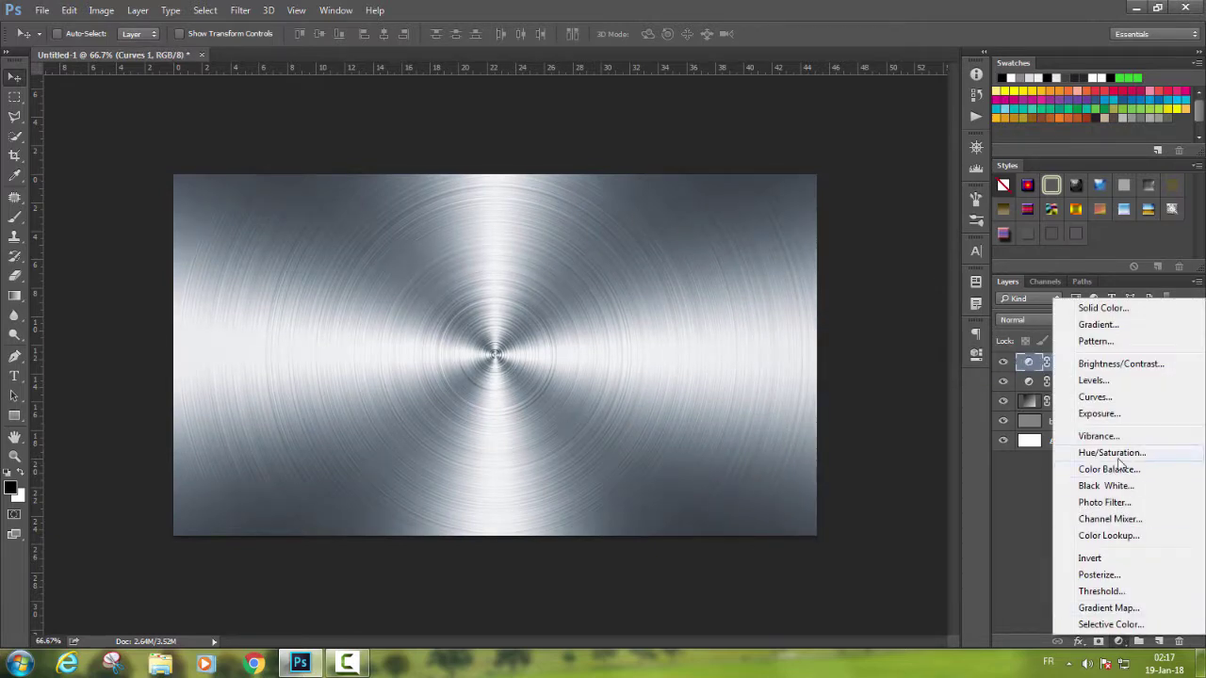
left_click(1098, 413)
left_click_drag(853, 406, 857, 407)
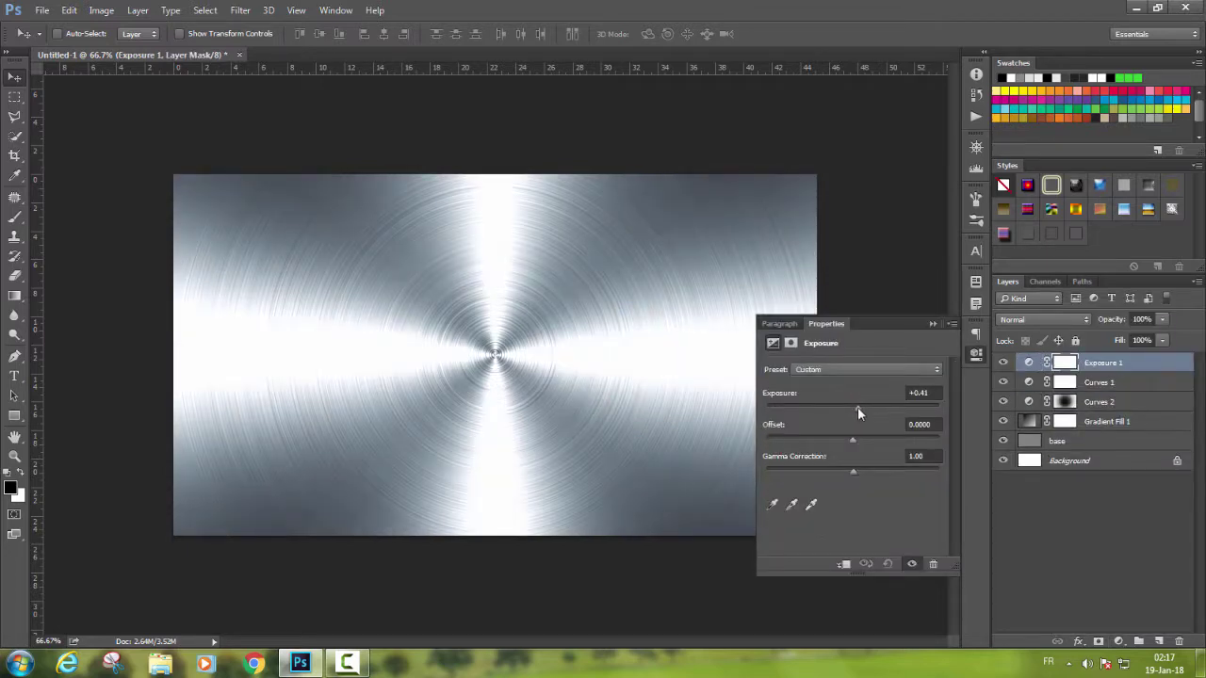
left_click(932, 393)
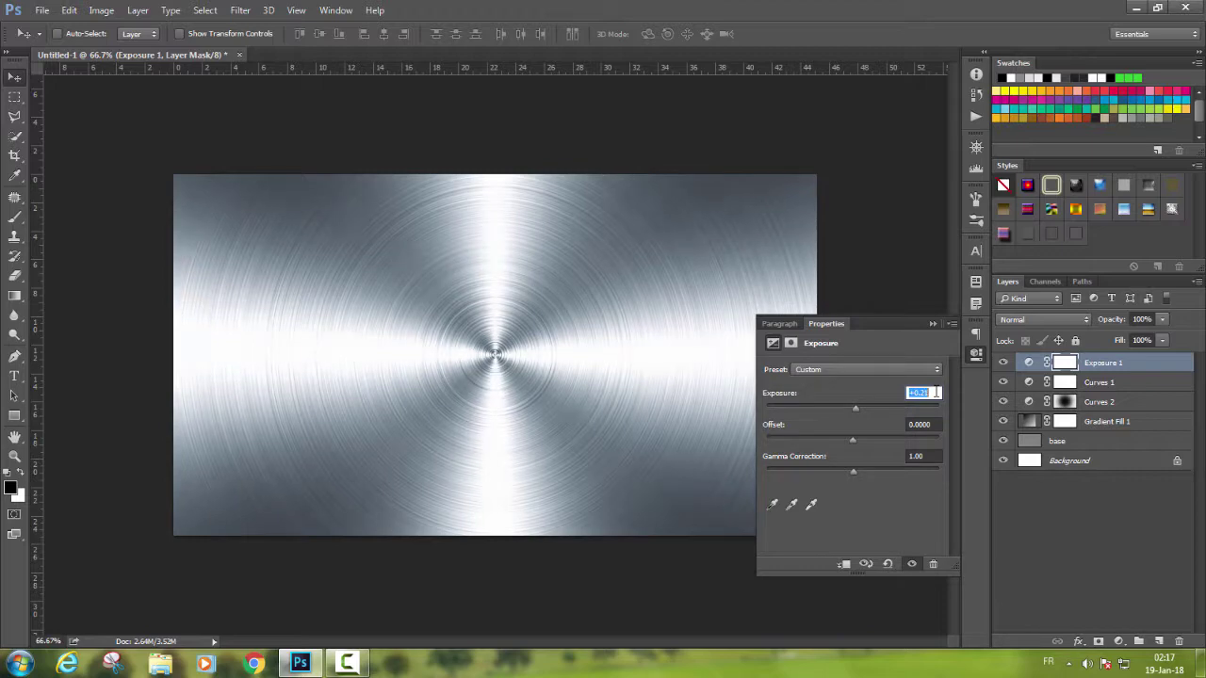
left_click(976, 354)
left_click(1077, 495)
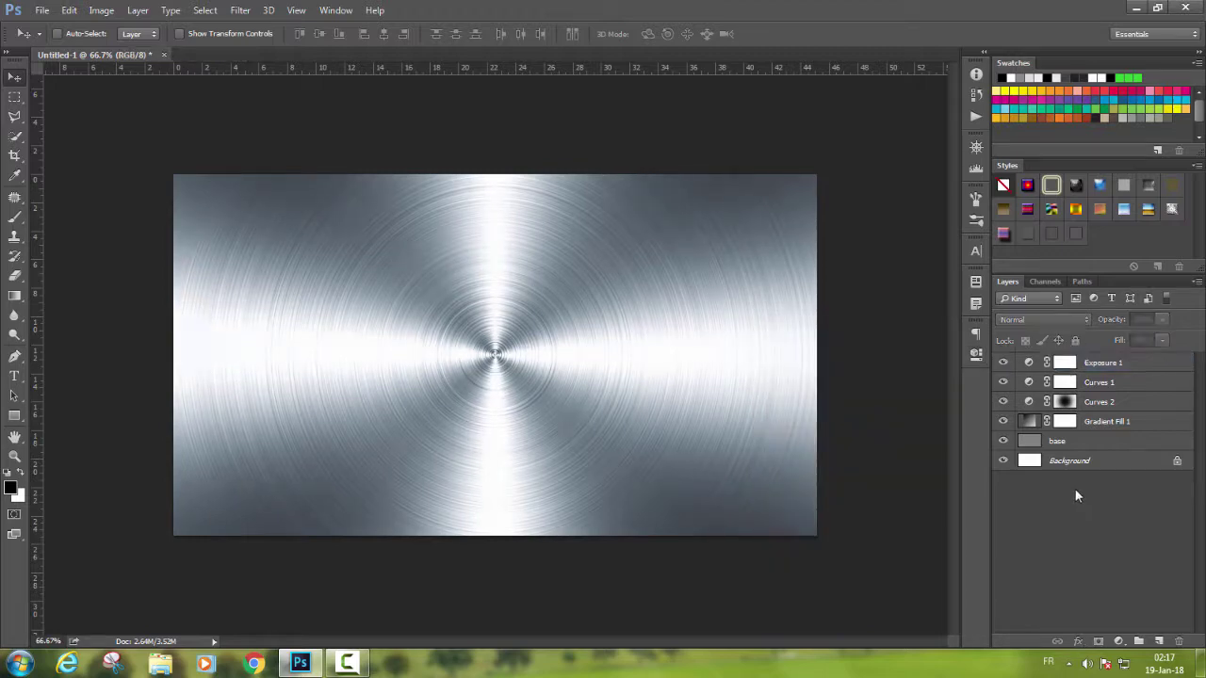
Review the Curves 1 Blue channel curve, then check the Gradient Fill 1 layer.
double_click(1029, 382)
left_click(845, 388)
left_click(829, 430)
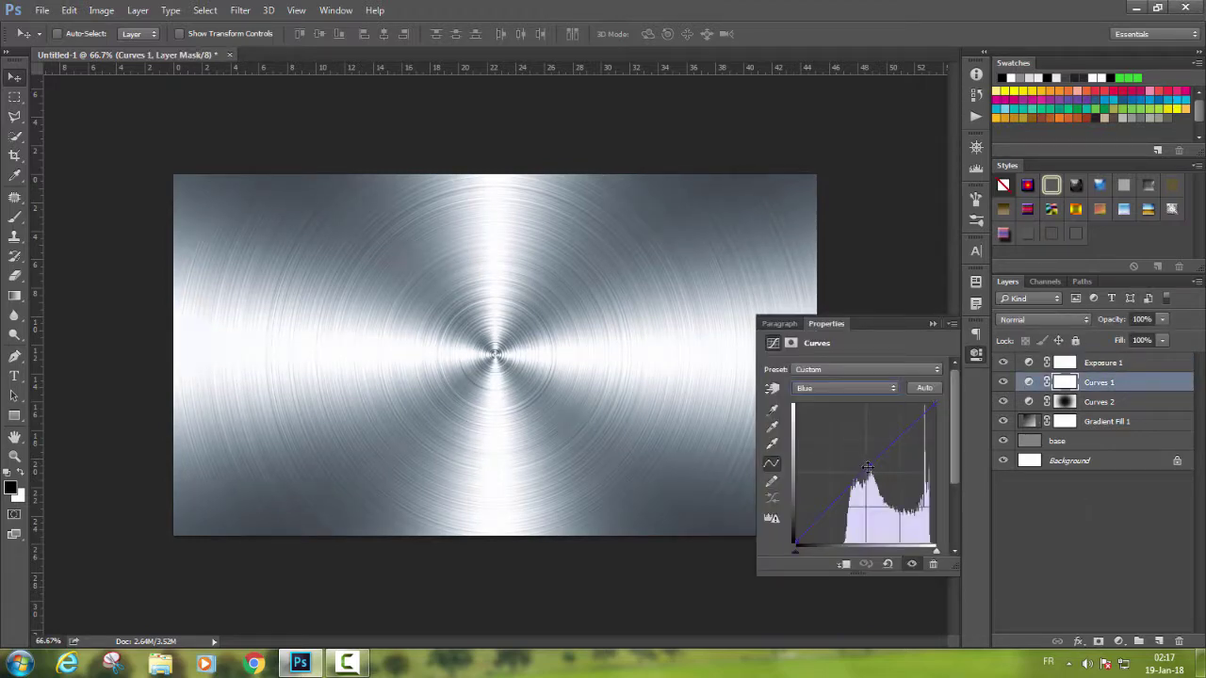
left_click(976, 354)
left_click(1123, 518)
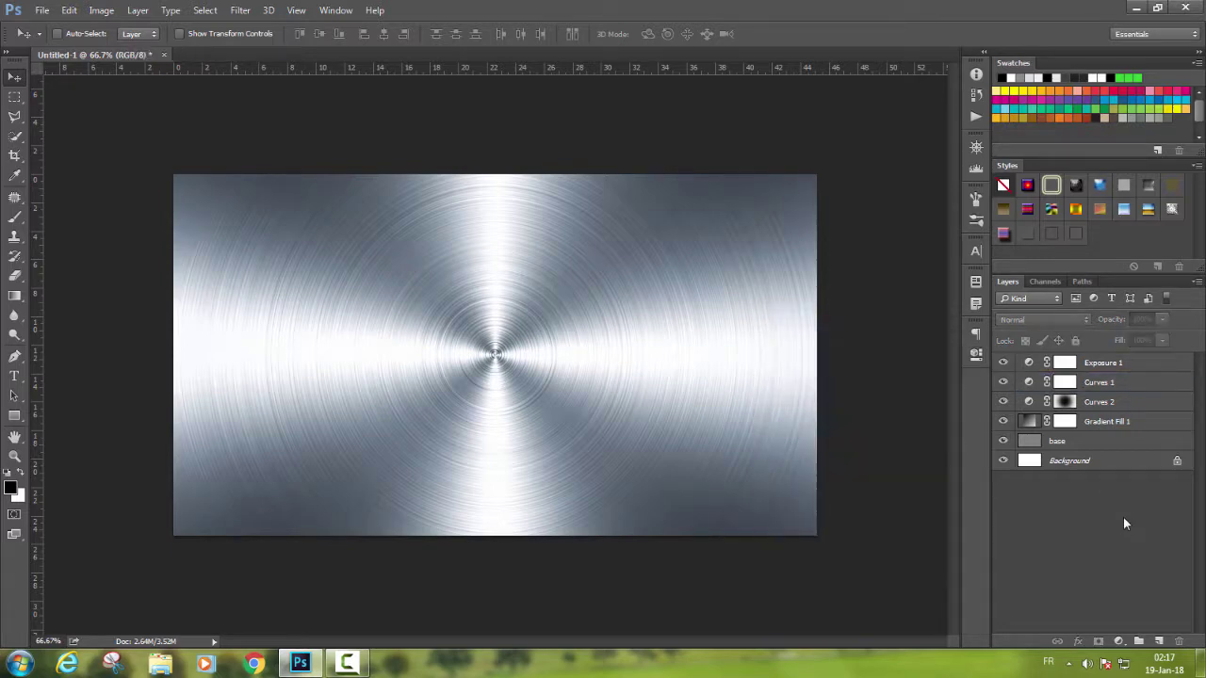
left_click(1113, 423)
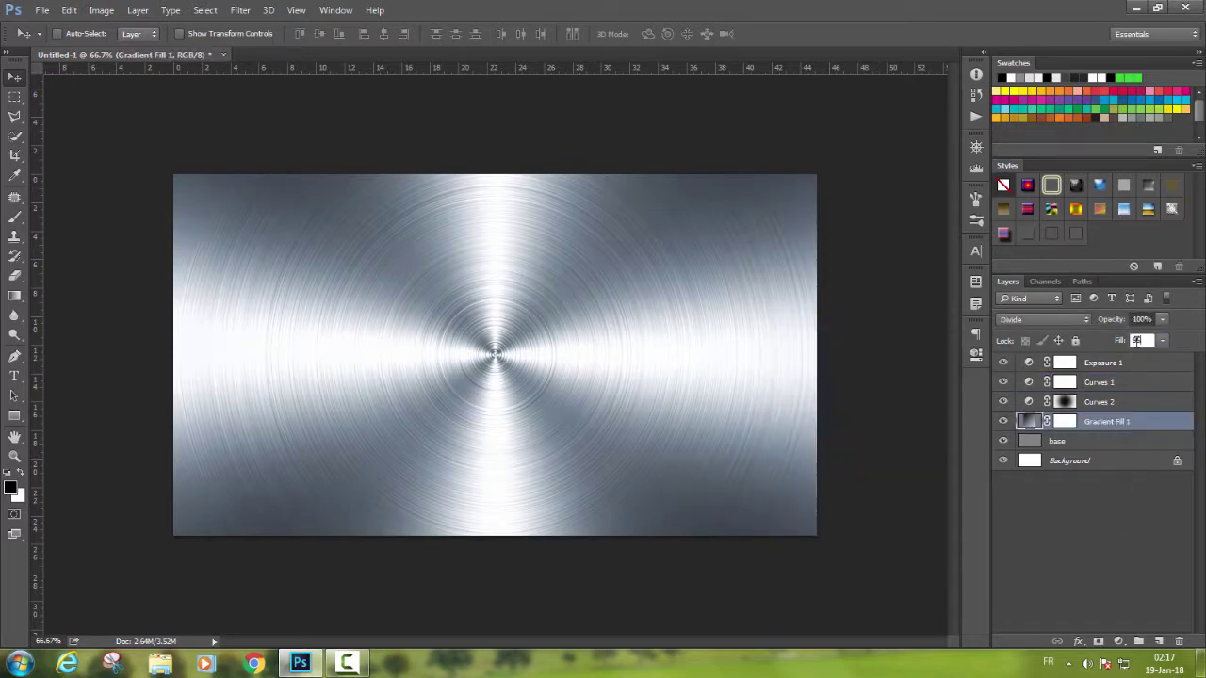
left_click(1110, 489)
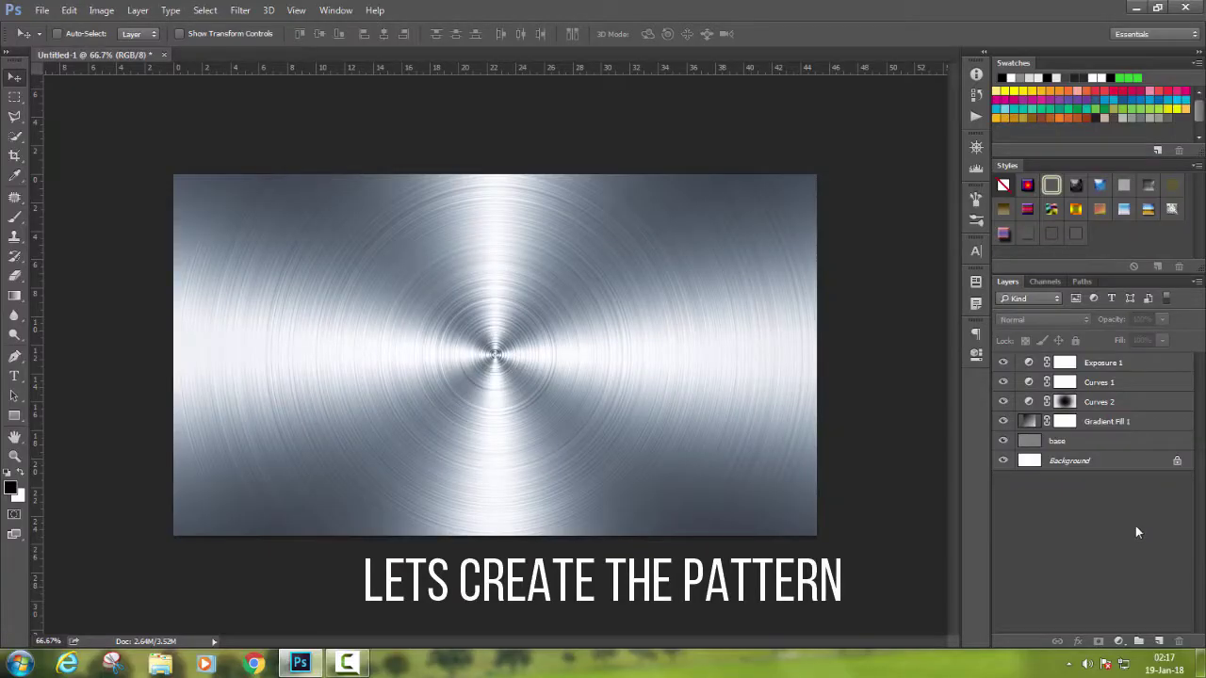
Stamp visible layers, shrink the merged texture to half size, and place a copy beside it.
key("ctrl+alt+shift+e")
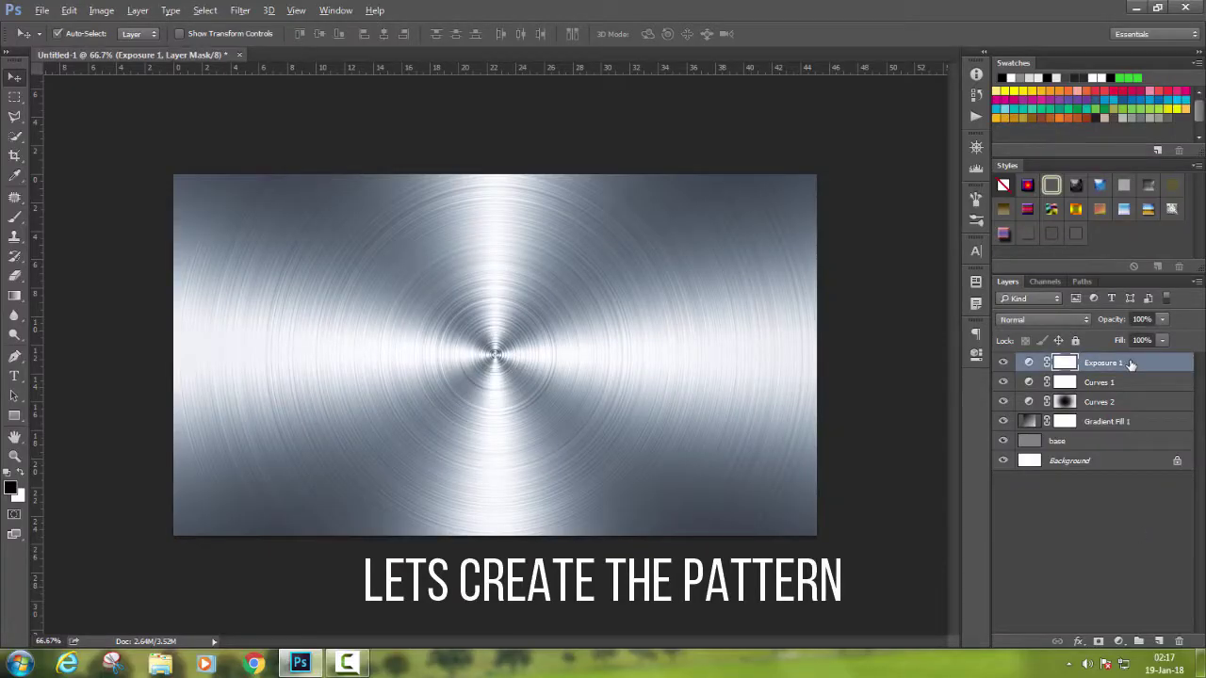
key("ctrl+t")
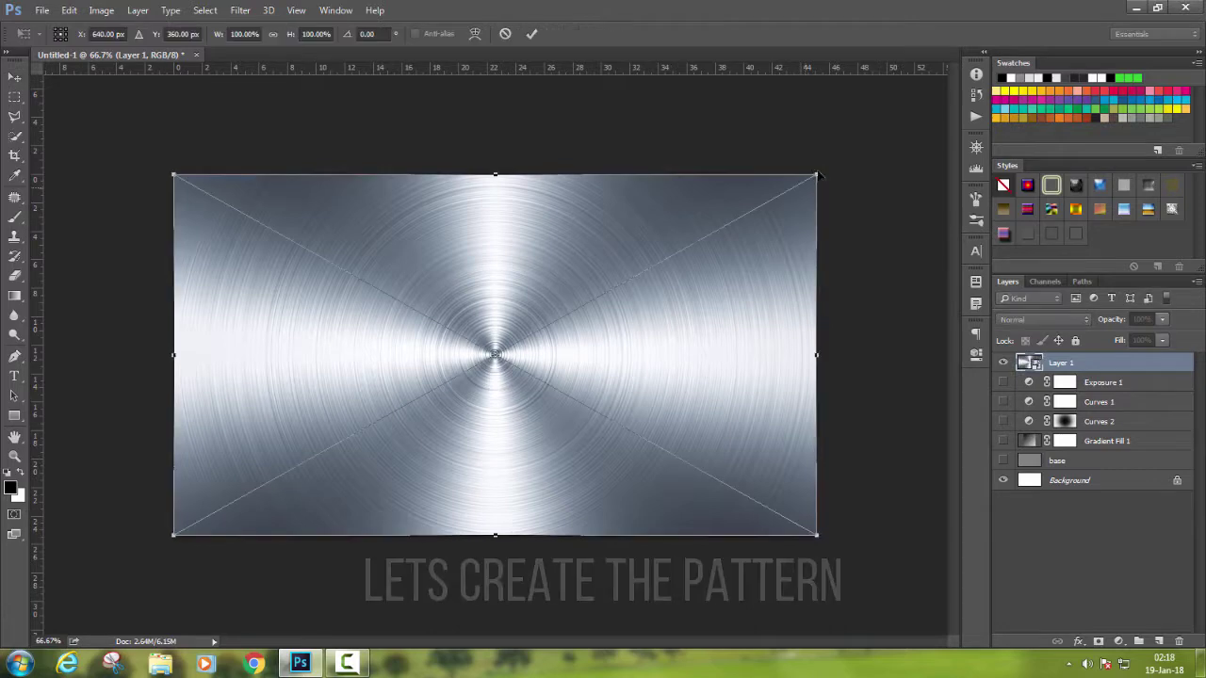
left_click_drag(816, 175, 589, 212)
key("Return")
key("ctrl+j")
left_click_drag(541, 364, 417, 269)
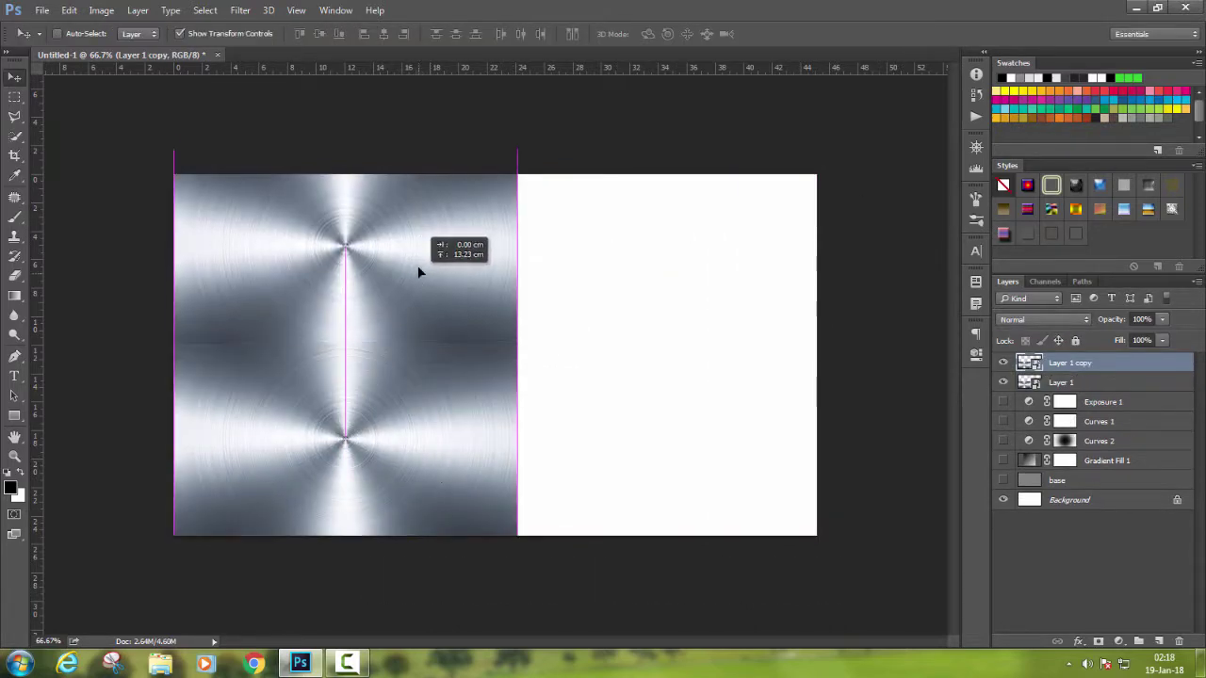
left_click(296, 10)
left_click(357, 293)
Merge the two tiles, scale the block smaller, and stack a copy above it.
right_click(1062, 381)
left_click(802, 337)
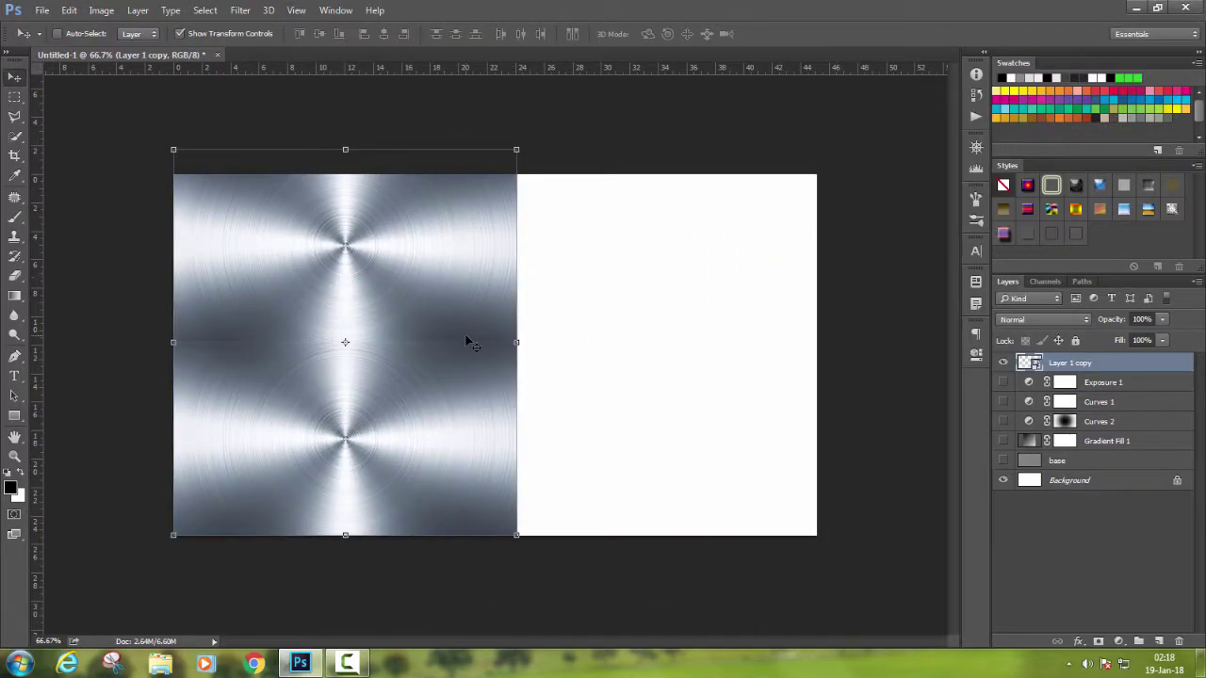
left_click_drag(468, 339, 789, 339)
key("ctrl+e")
key("ctrl+t")
left_click_drag(816, 175, 625, 250)
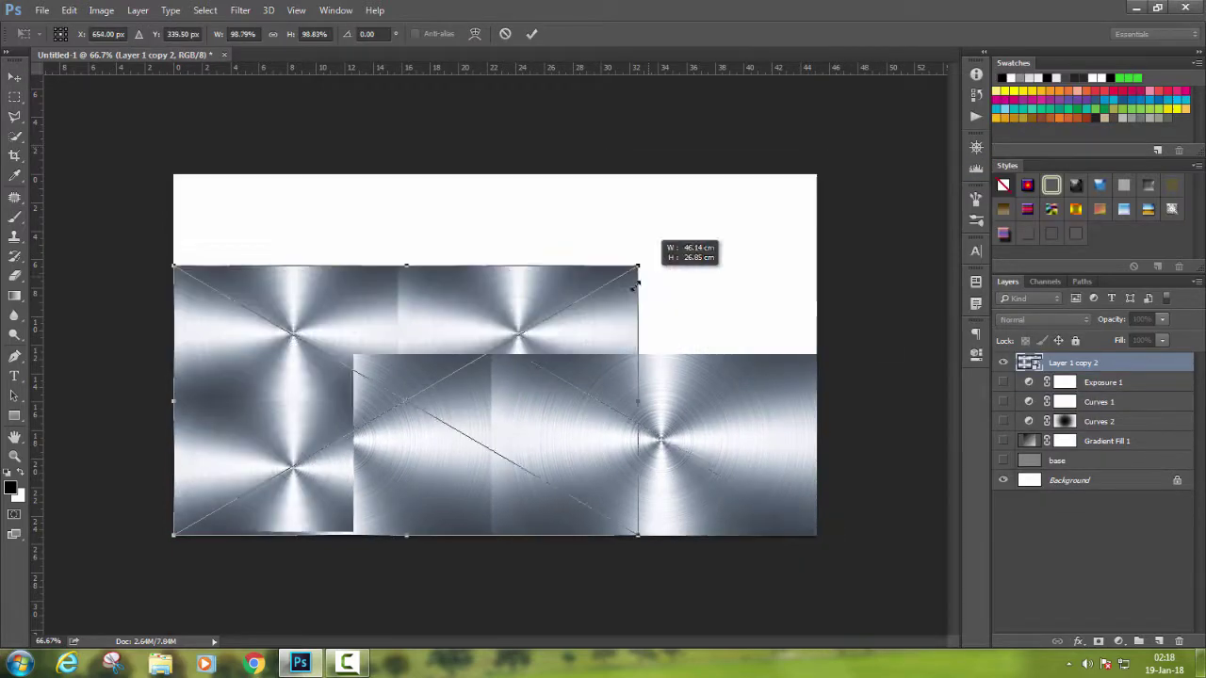
key("Return")
key("ctrl+j")
left_click_drag(444, 304, 439, 194)
Merge the stacked tiles and extend the pattern rightward with a merged duplicate.
right_click(1061, 381)
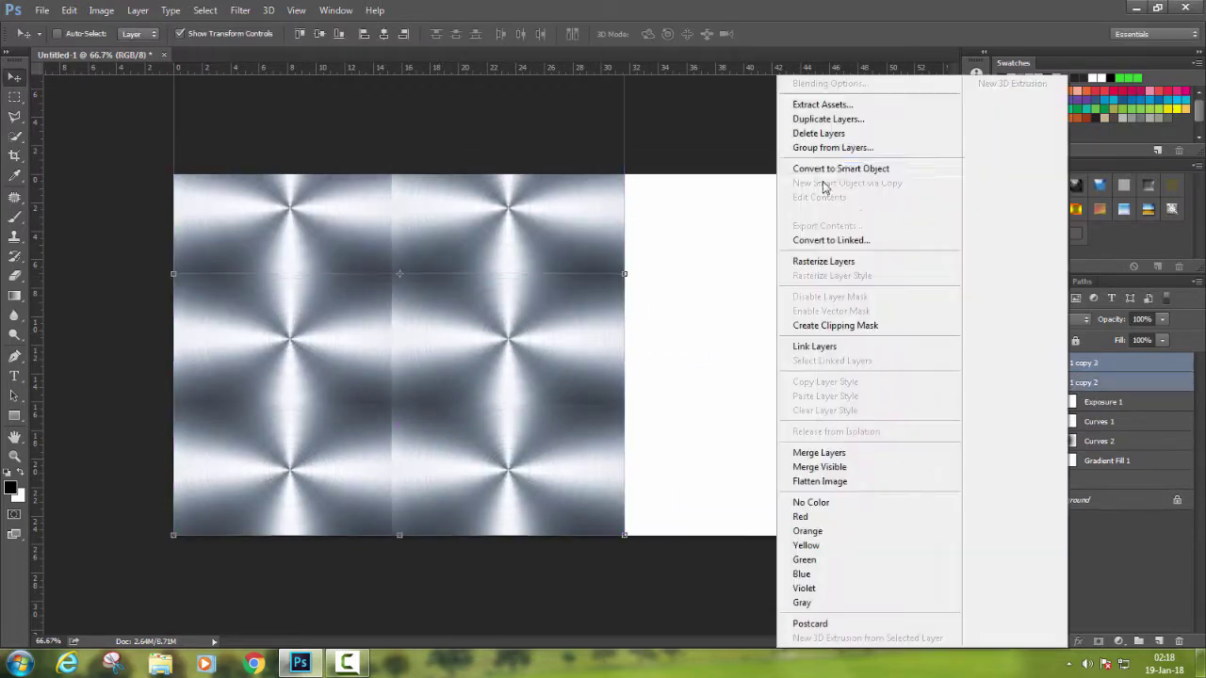
left_click(806, 452)
key("ctrl+j")
left_click_drag(462, 369, 914, 369)
key("ctrl+e")
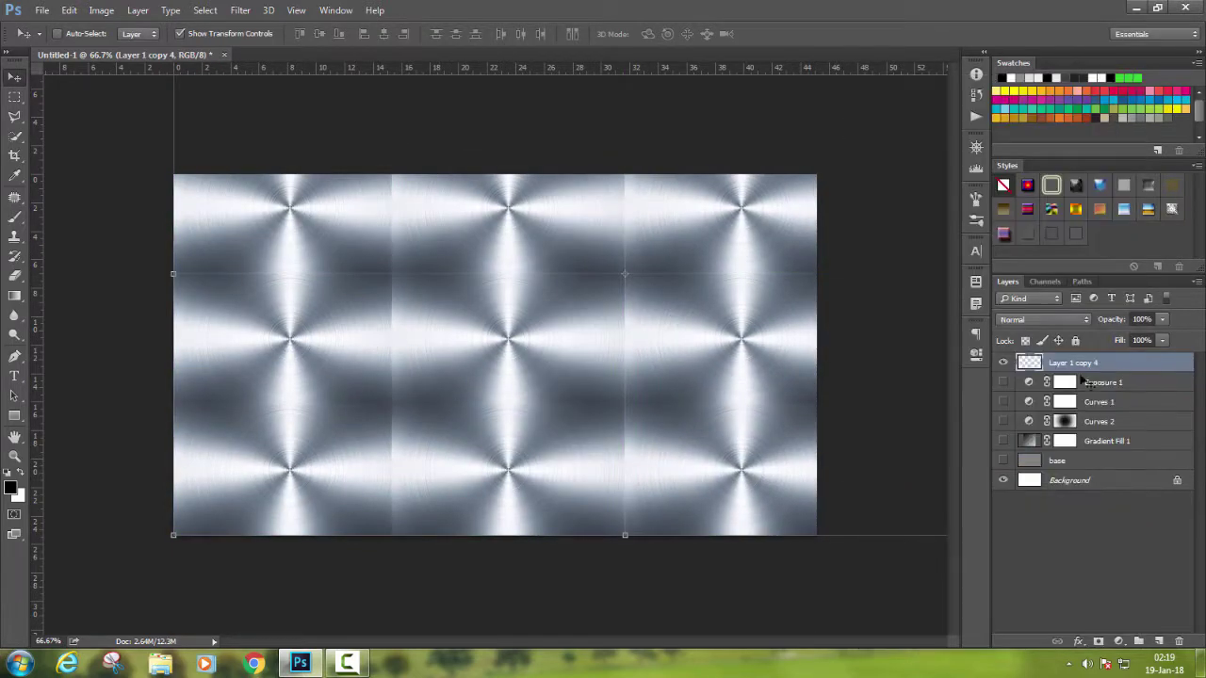
Resize the tiled pattern and rotate it about 30 degrees.
key("ctrl+minus")
key("ctrl+minus")
key("ctrl+minus")
left_click_drag(711, 223, 672, 247)
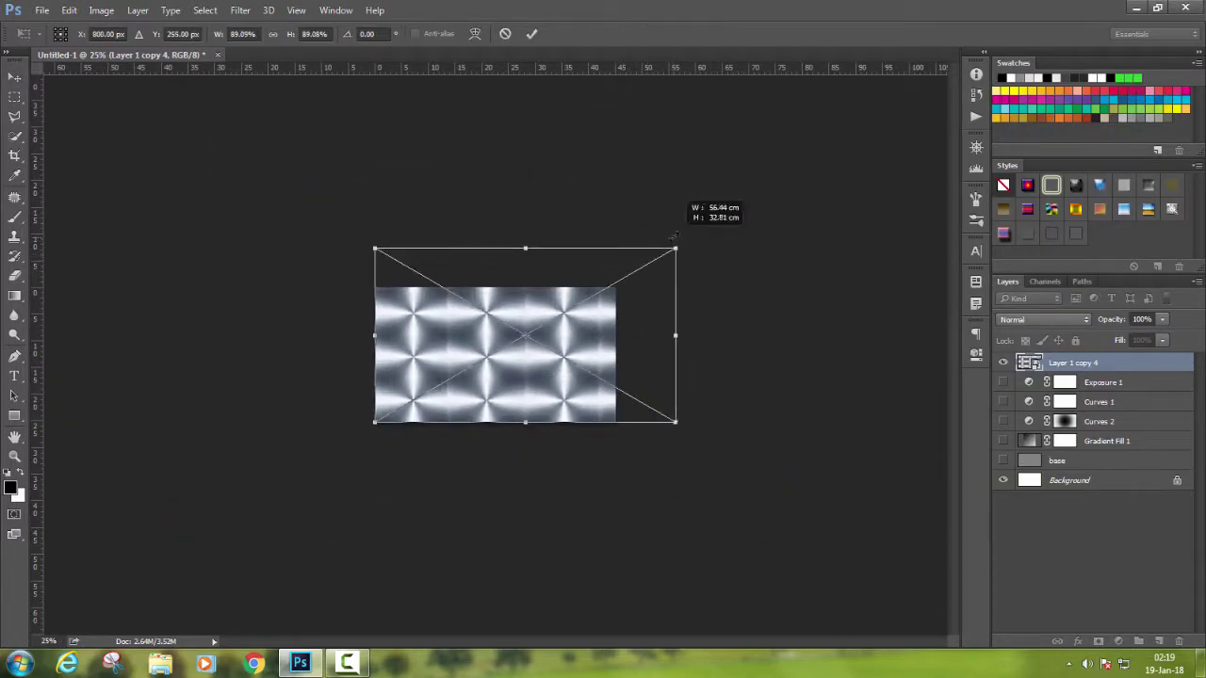
key("Return")
key("ctrl+plus")
key("ctrl+plus")
left_click_drag(879, 215, 886, 391)
key("Return")
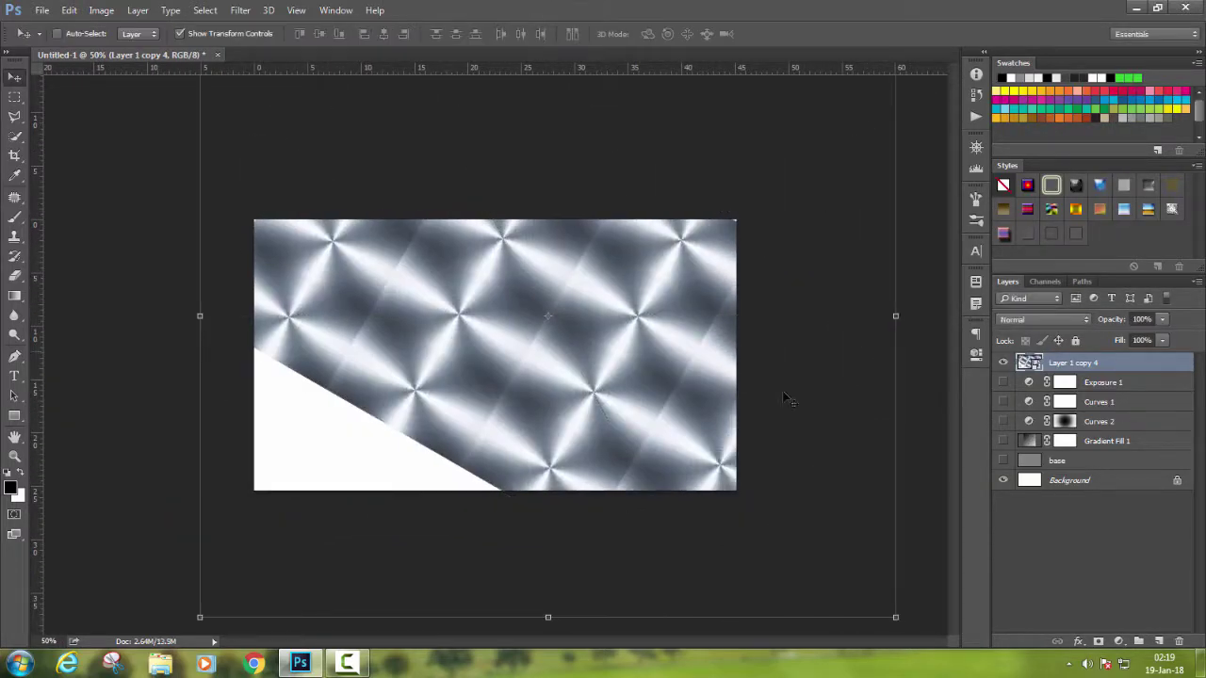
Mask the rotated pattern to the canvas's right half.
key("m")
left_click_drag(737, 218, 549, 464)
left_click(1098, 641)
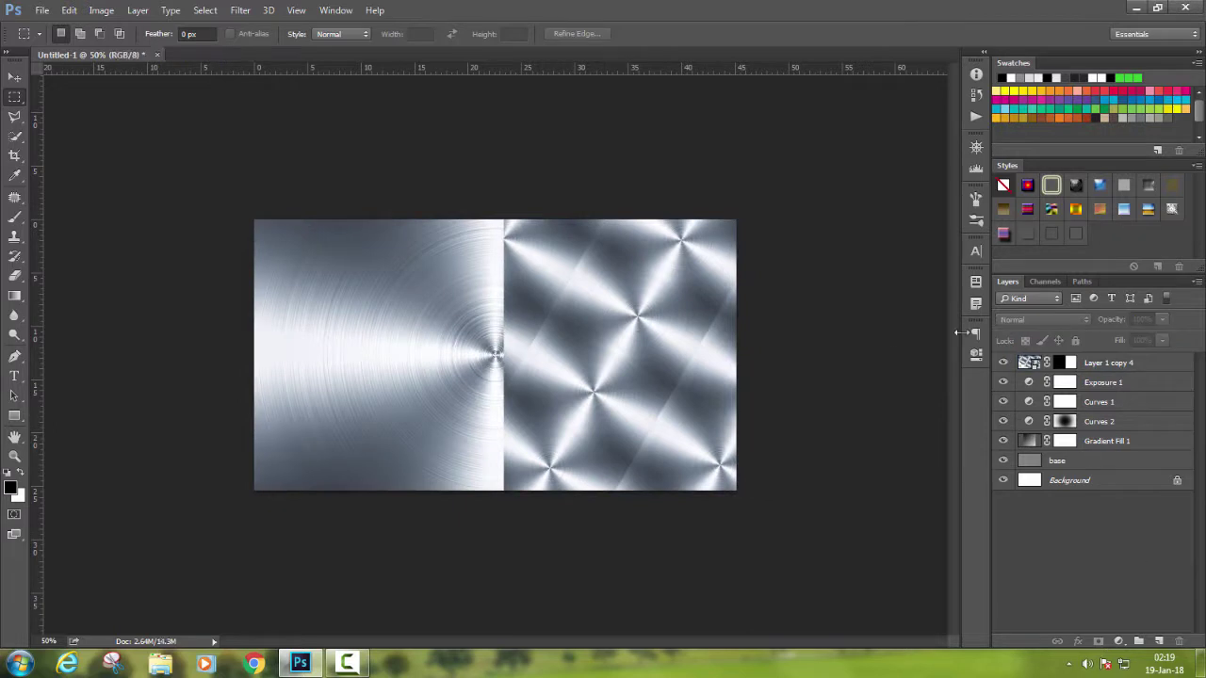
Stamp visible layers above Exposure 1, then duplicate, shift up and merge the copies.
key("ctrl+plus")
left_click(1147, 385)
key("ctrl+shift+alt+e")
key("ctrl+minus")
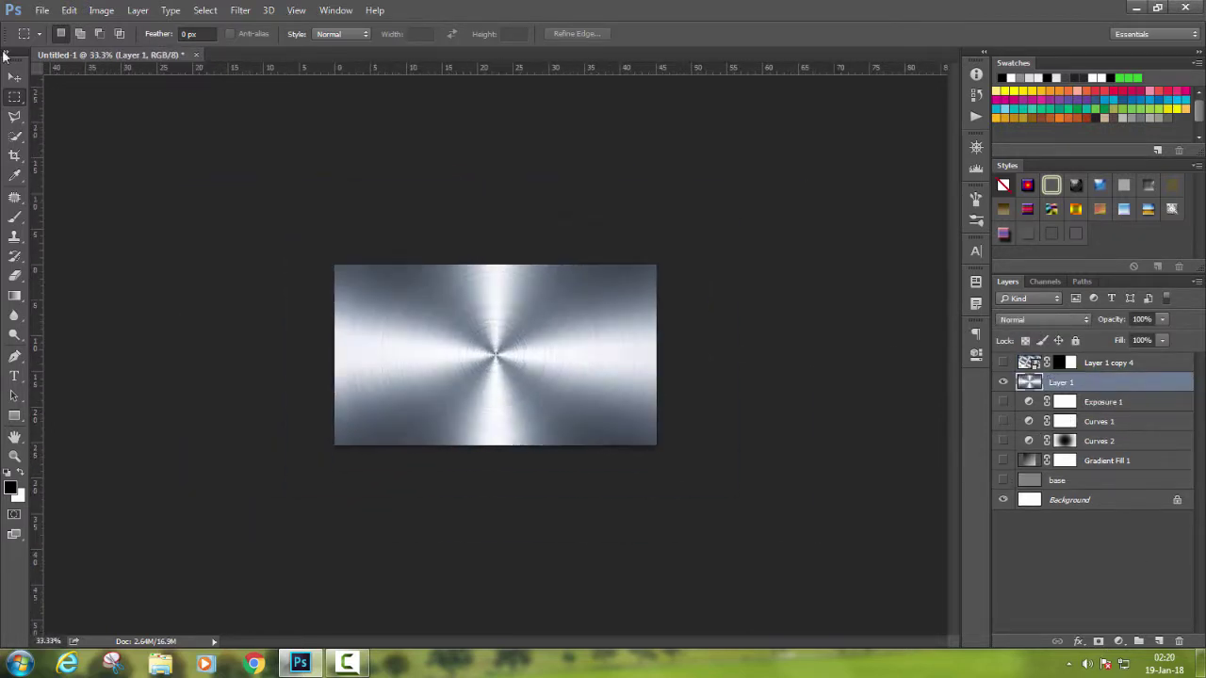
key("v")
key("ctrl+j")
left_click_drag(563, 396, 562, 215)
left_click(1086, 403, "shift")
key("ctrl+e")
Scale and rotate the merged texture into a second pattern for the left half.
key("ctrl+t")
mouse_move(656, 84)
left_mouse_down()
mouse_move(533, 222)
mouse_move(602, 203)
left_mouse_up()
key("alt+v")
key("Escape")
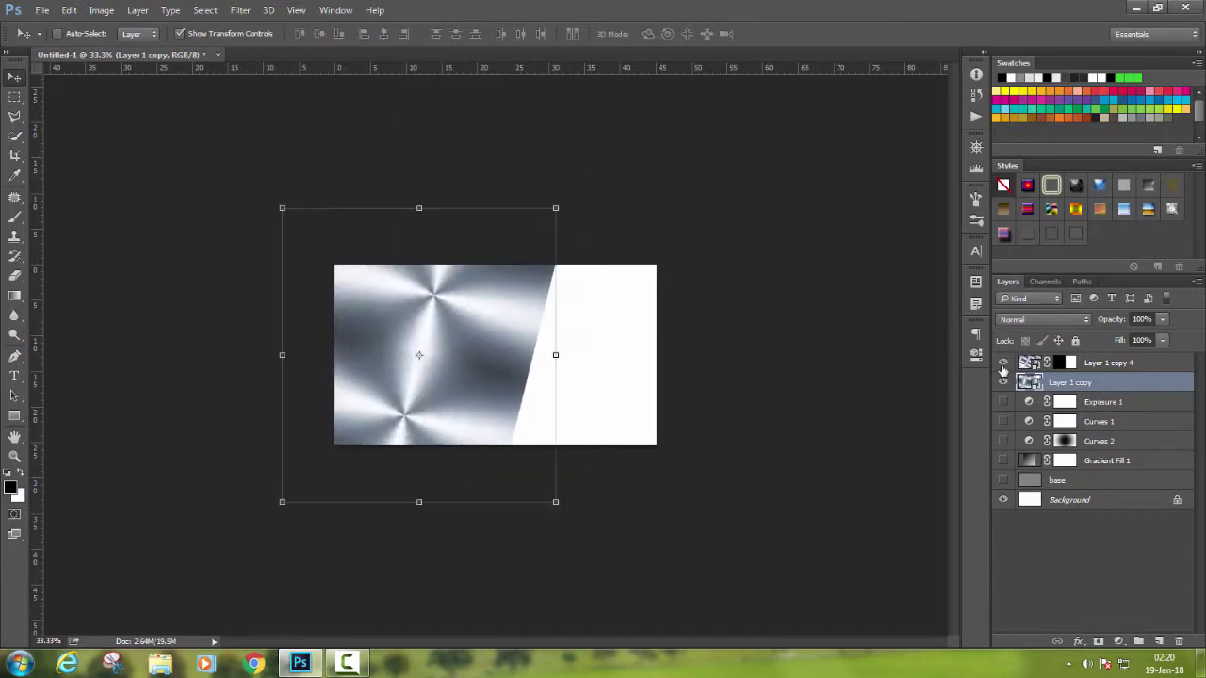
key("Return")
Fill a thin column along the seam on a new layer to form a dark divider.
key("ctrl+plus")
key("m")
left_click_drag(501, 222, 506, 490)
key("ctrl+shift+alt+n")
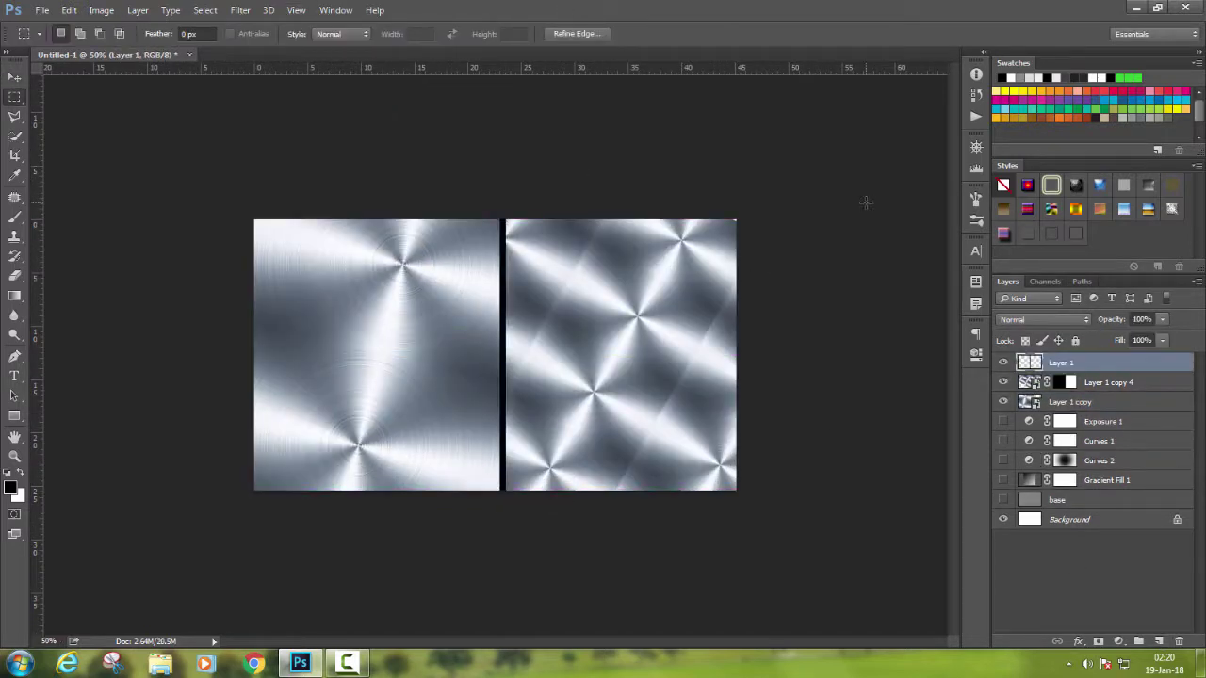
key("ctrl+plus")
key("v")
key("ctrl+t")
key("Return")
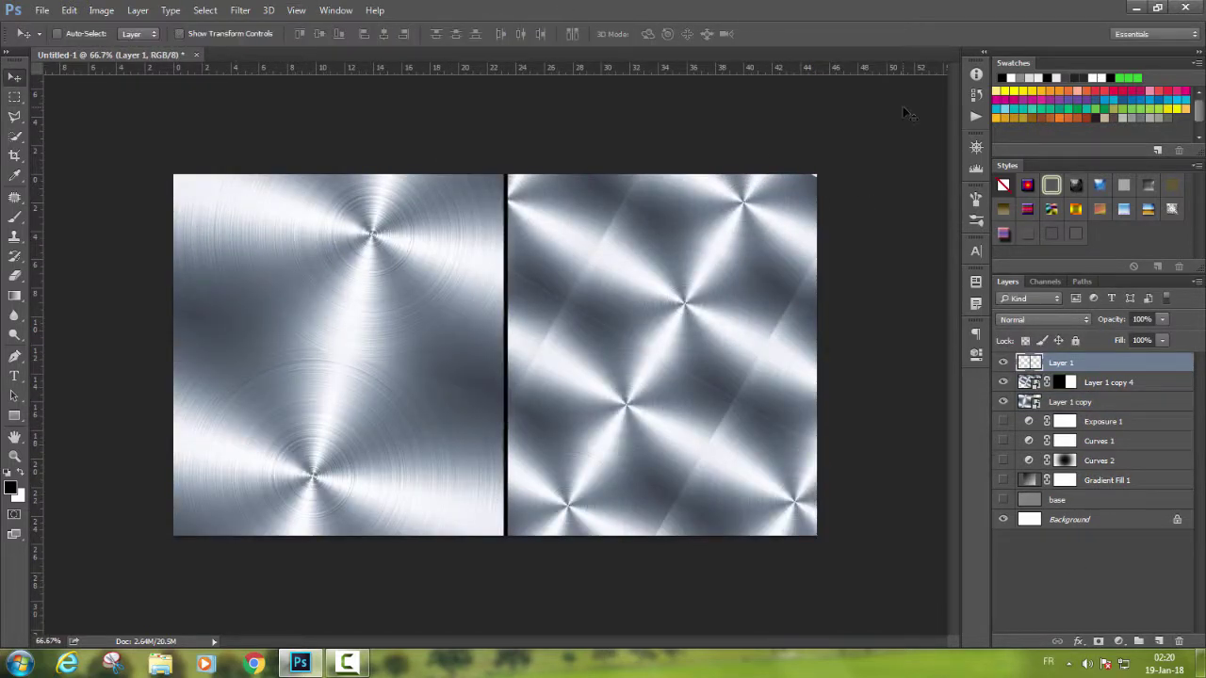
Enable Color Overlay in the divider layer's Layer Style and bring up its colour picker.
double_click(1152, 365)
left_click(894, 110)
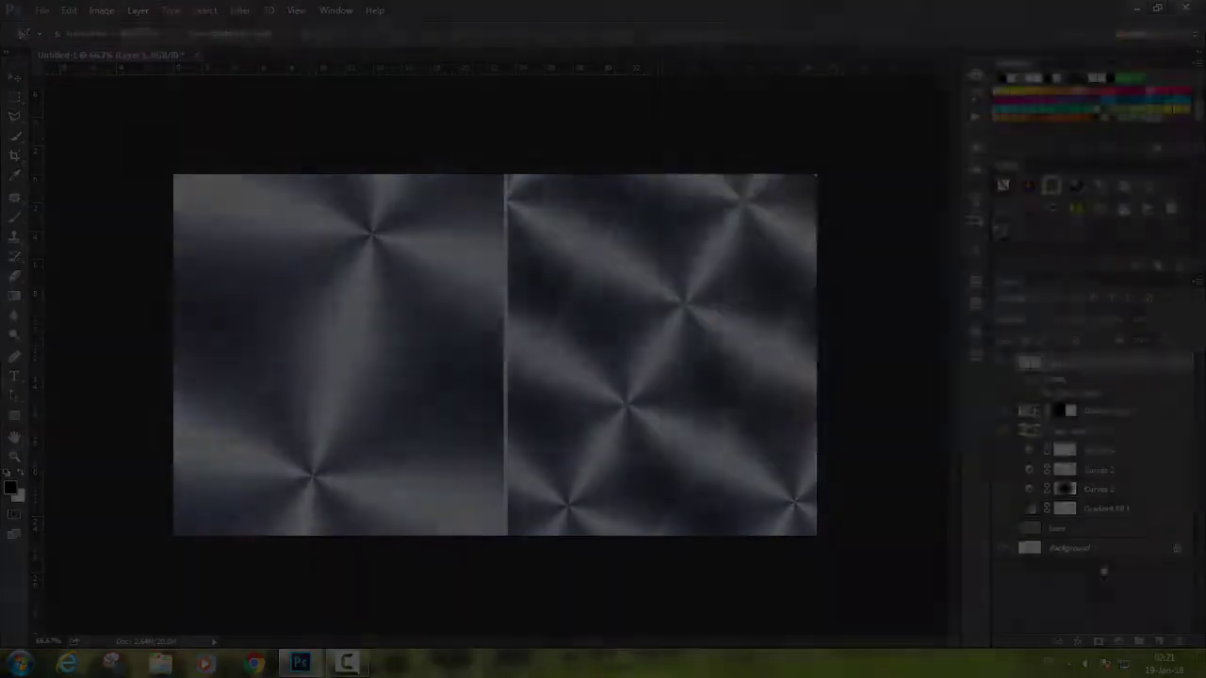